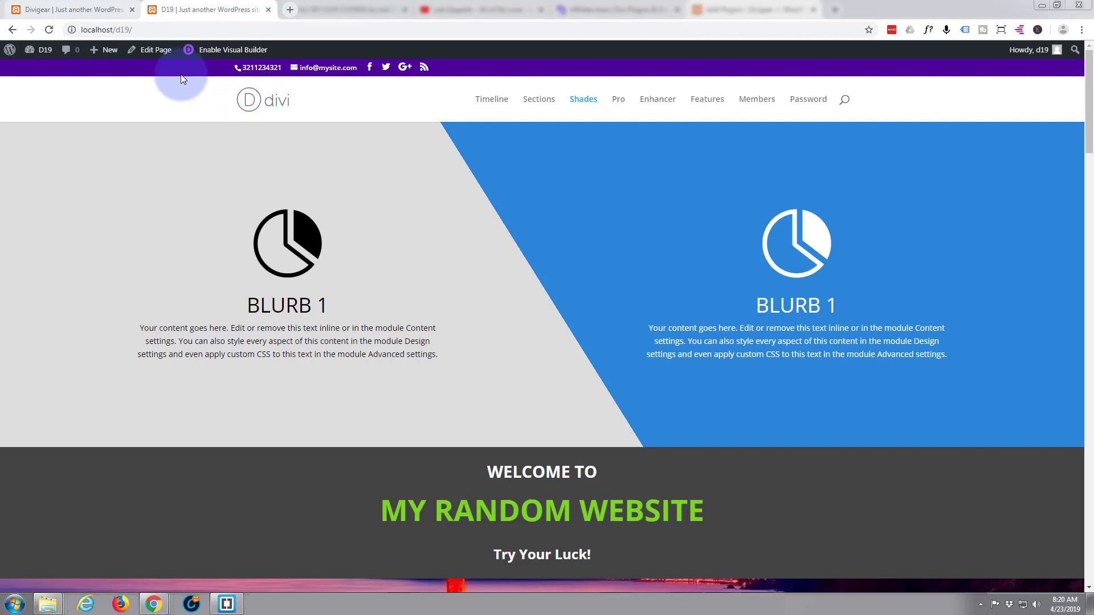
Reload the D19 page in the Visual Builder and delete the dark 'WELCOME TO … Try Your Luck!' section.
click(50, 31)
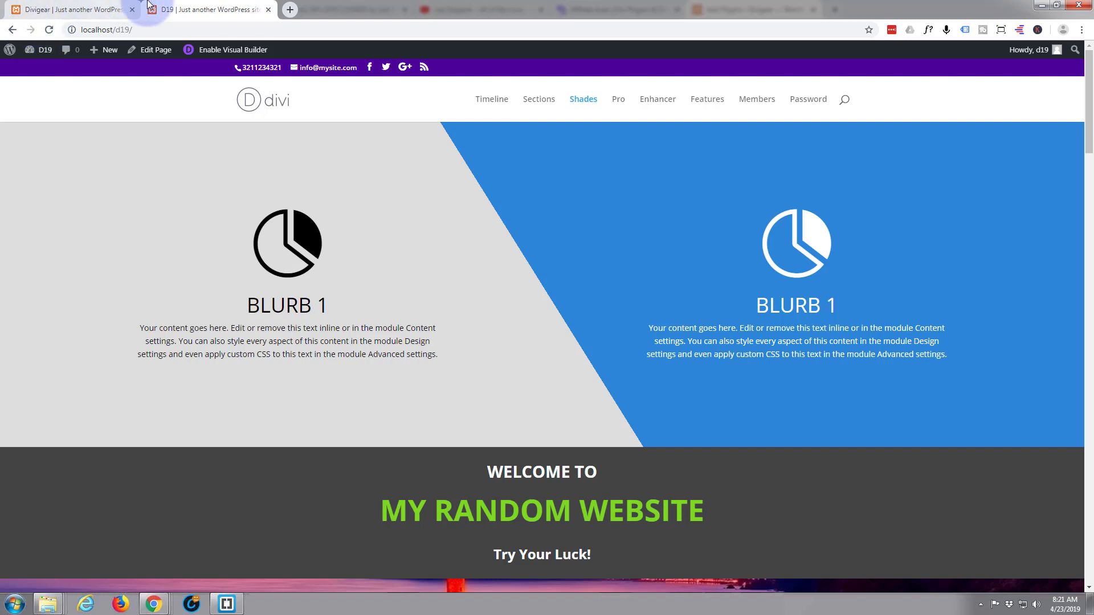
click(249, 51)
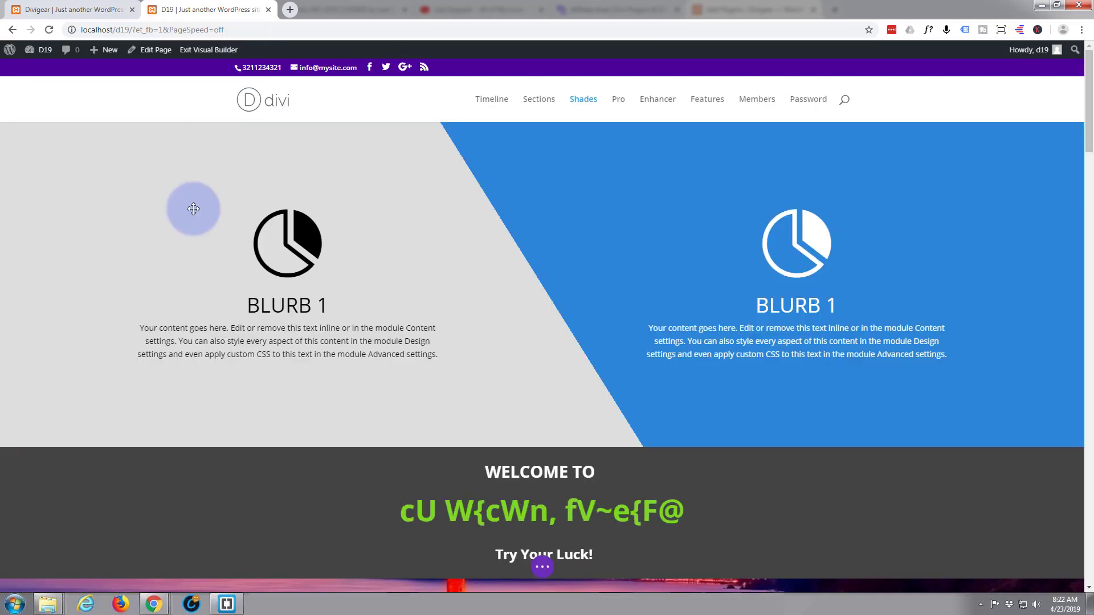
scroll(191, 211, down, 2)
scroll(193, 223, down, 3)
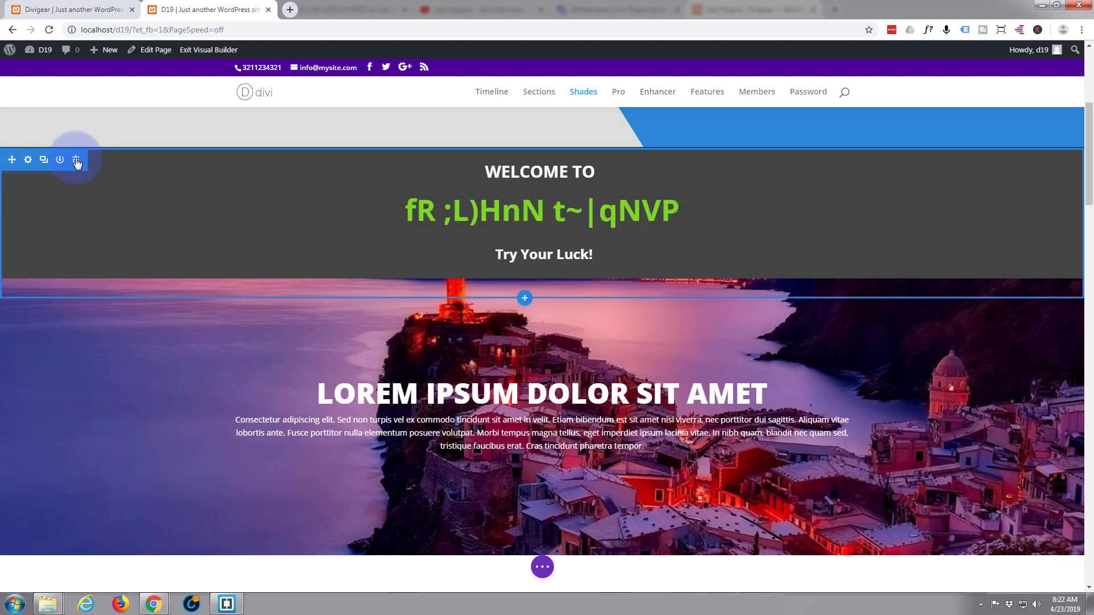
click(77, 164)
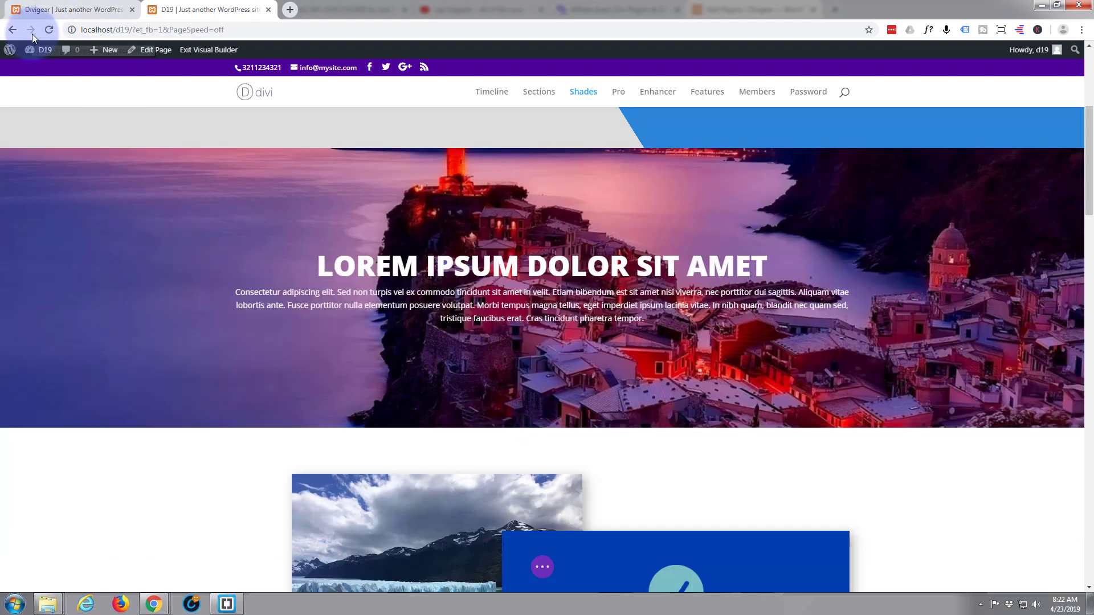
mouse_move(28, 53)
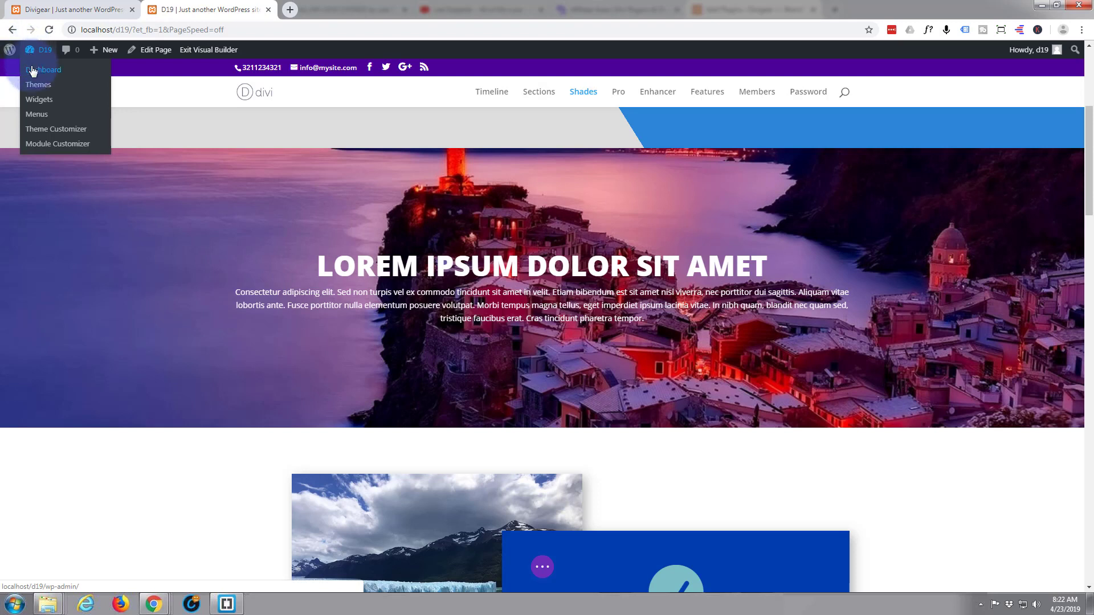
Open the dashboard in a new tab, go to Plugins > Add New and search 'divi supreme'.
middle_click(32, 71)
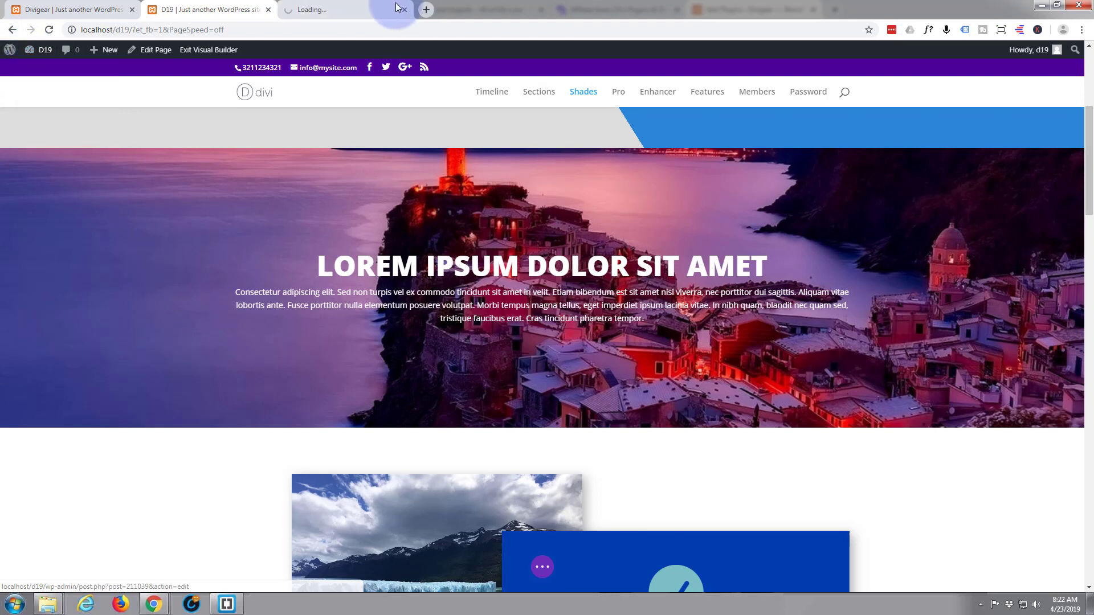
click(349, 9)
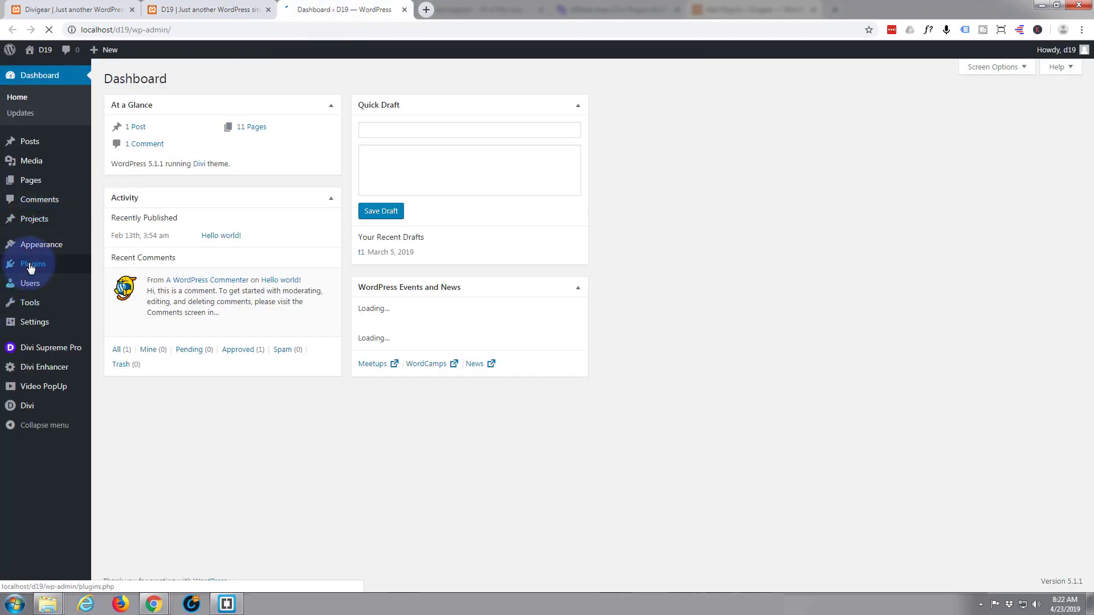
mouse_move(41, 351)
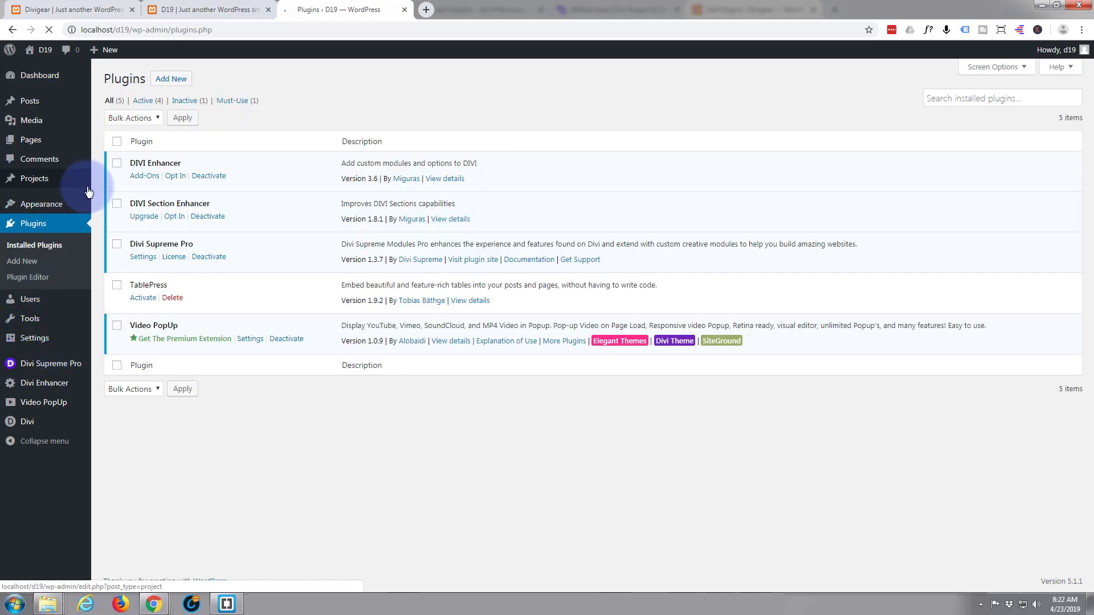
click(175, 82)
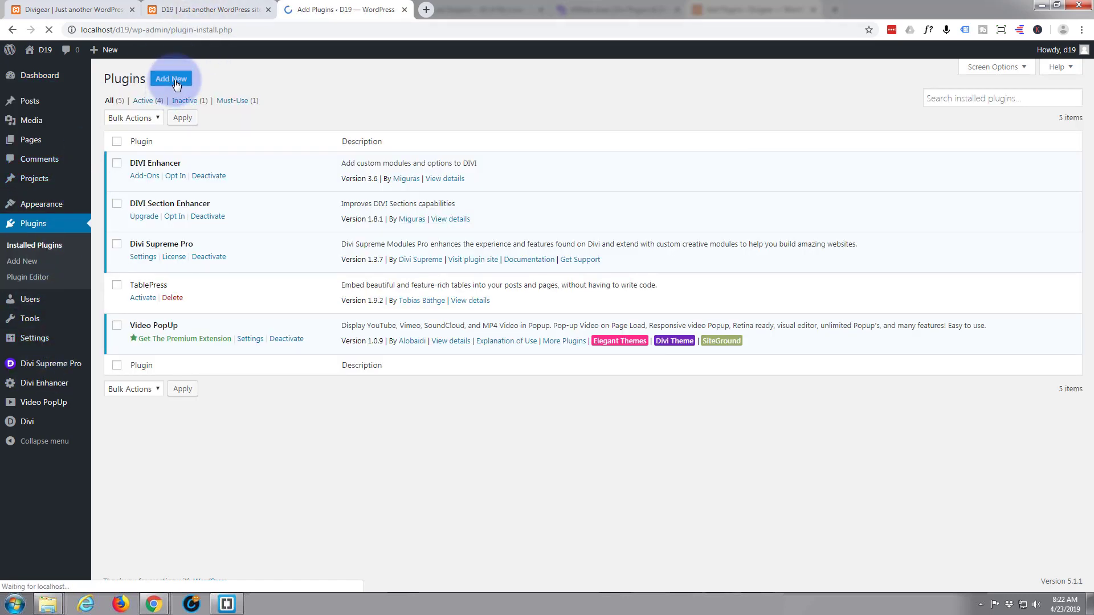
click(934, 110)
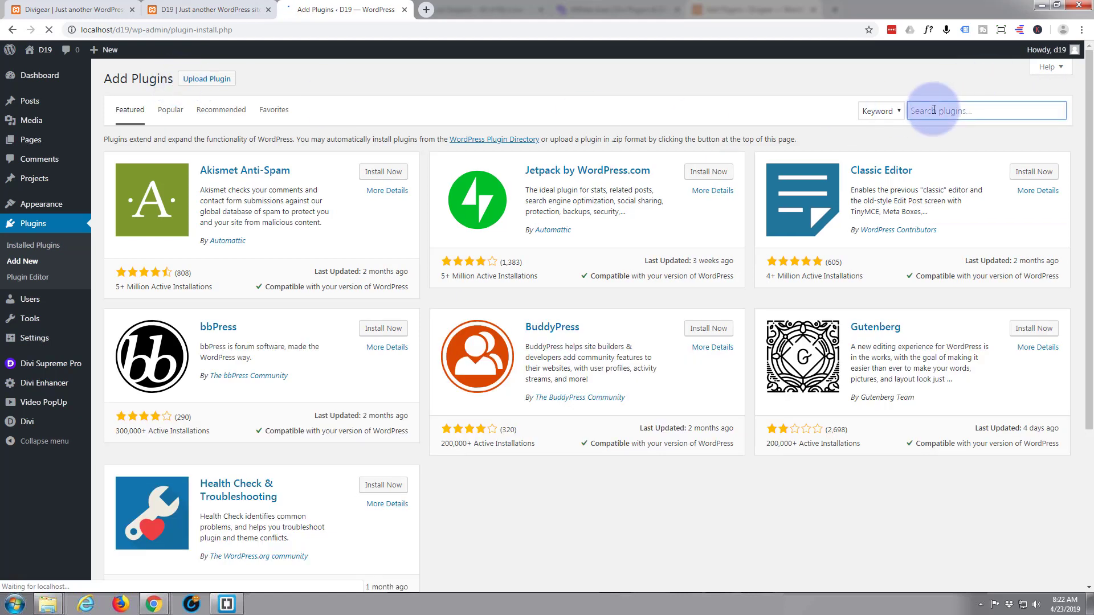
text(divi )
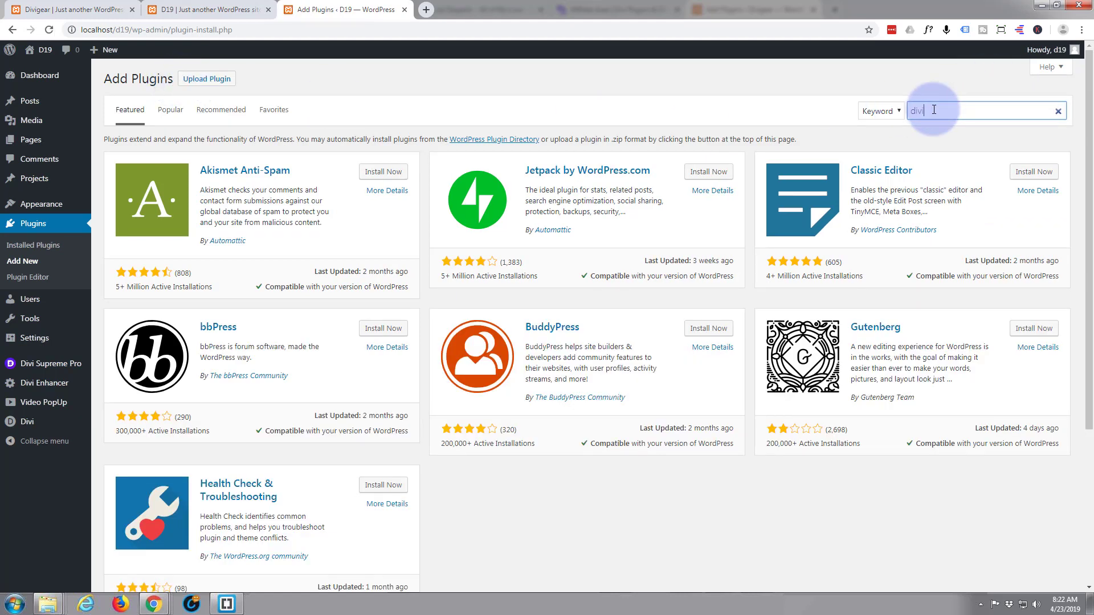
text(supreme)
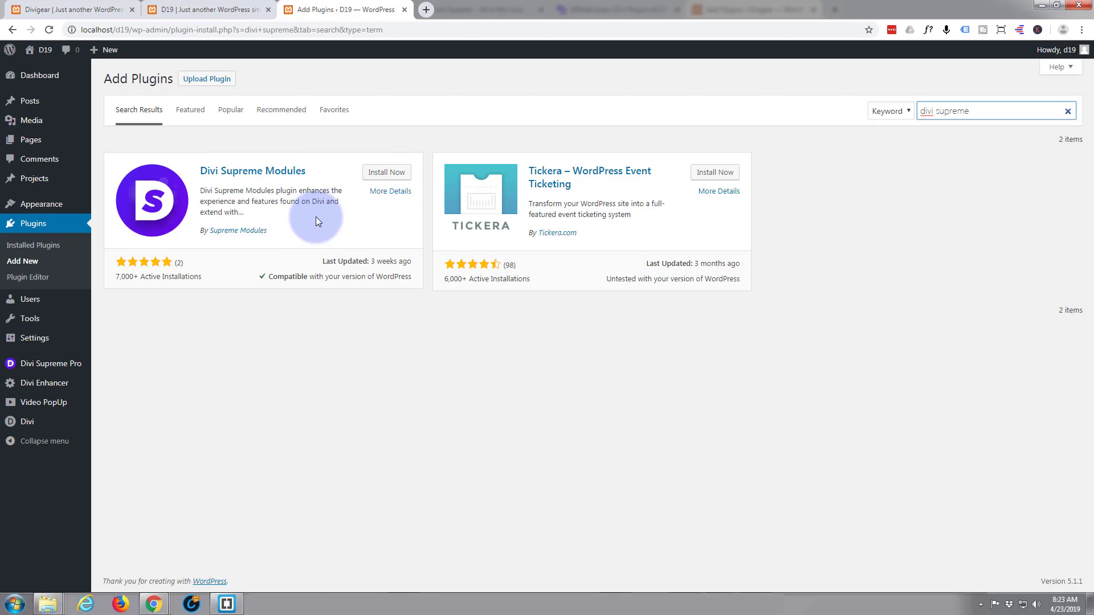
On the Divigear demo tab, browse the Supreme modules in Insert Module and close the list.
click(49, 9)
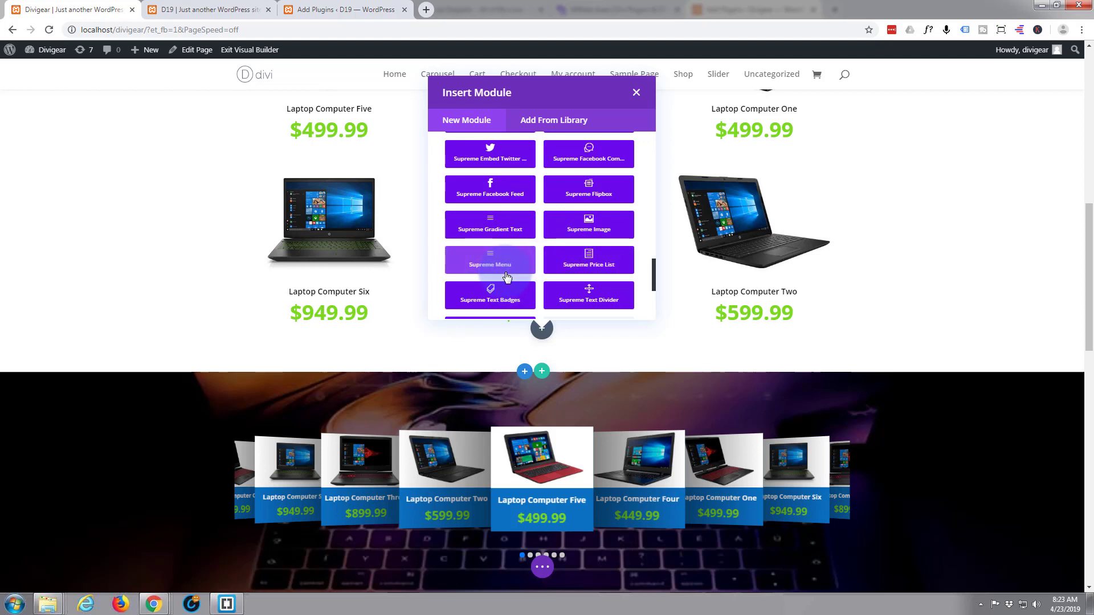
scroll(524, 280, down, 1)
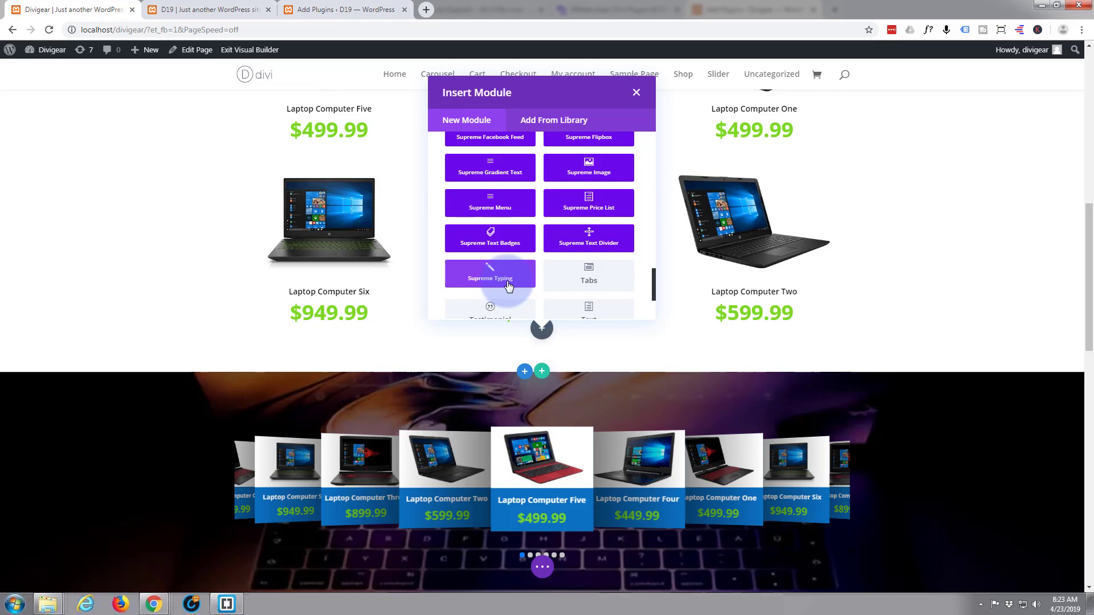
click(636, 94)
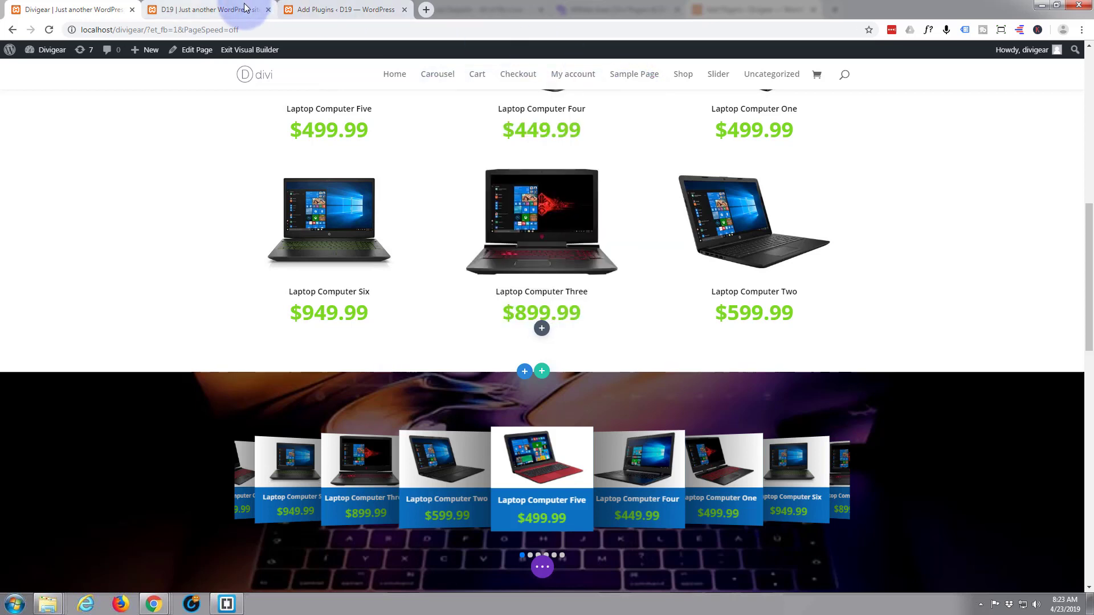
On the D19 page, add a regular section with a one-column row and browse its Supreme modules.
click(245, 7)
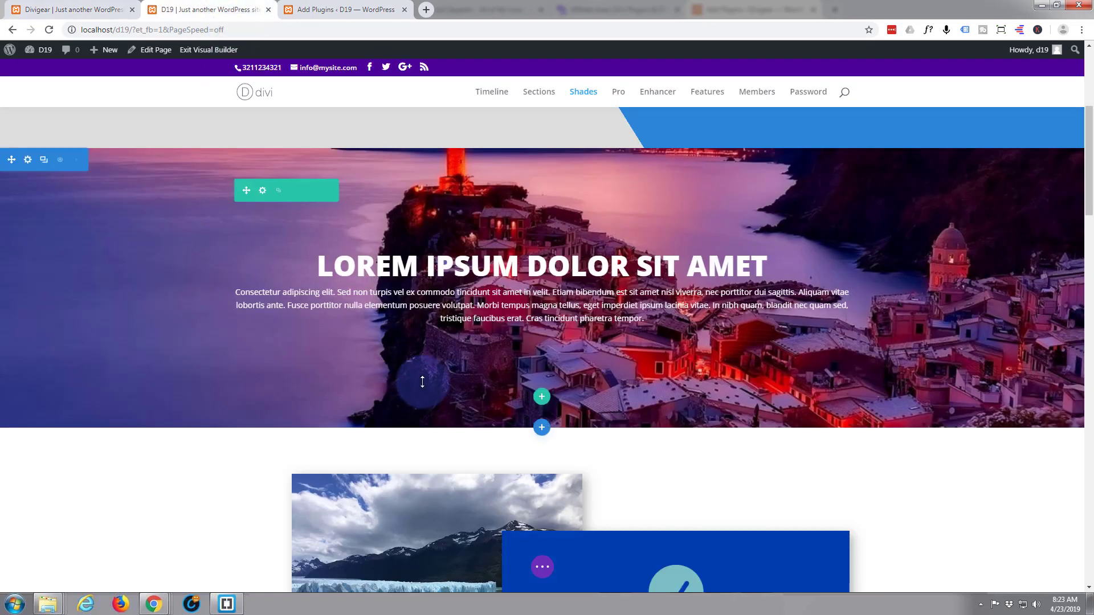
scroll(422, 381, up, 4)
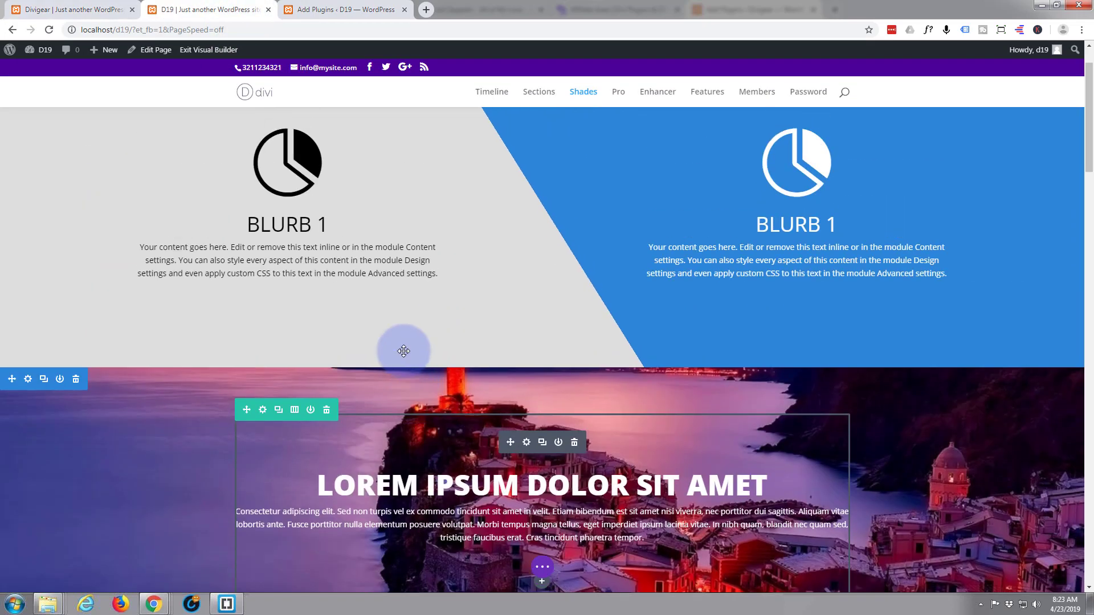
mouse_move(410, 373)
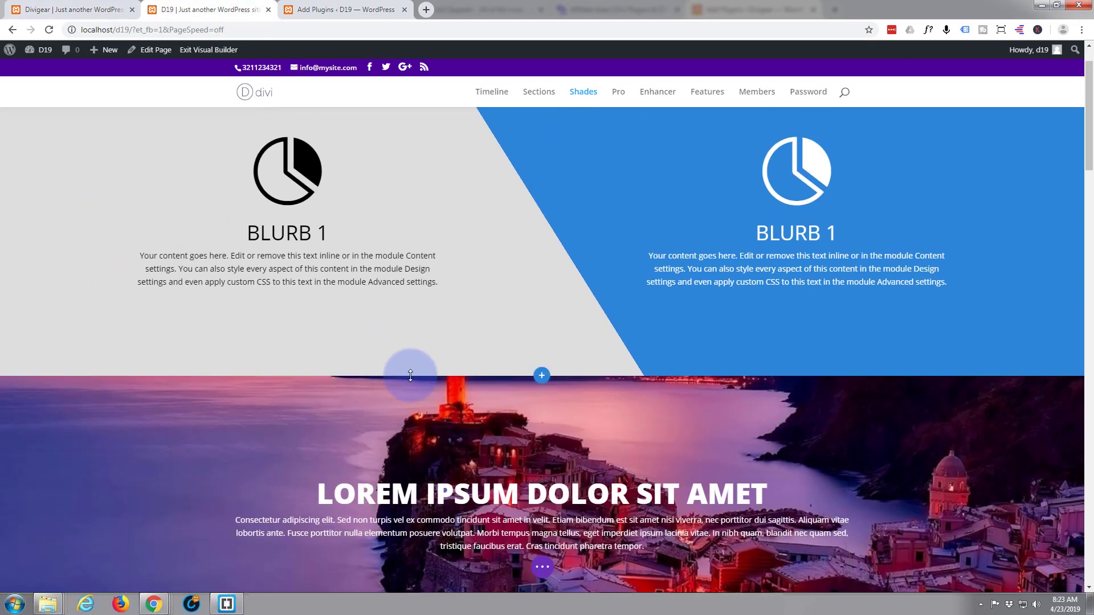
click(544, 381)
click(461, 337)
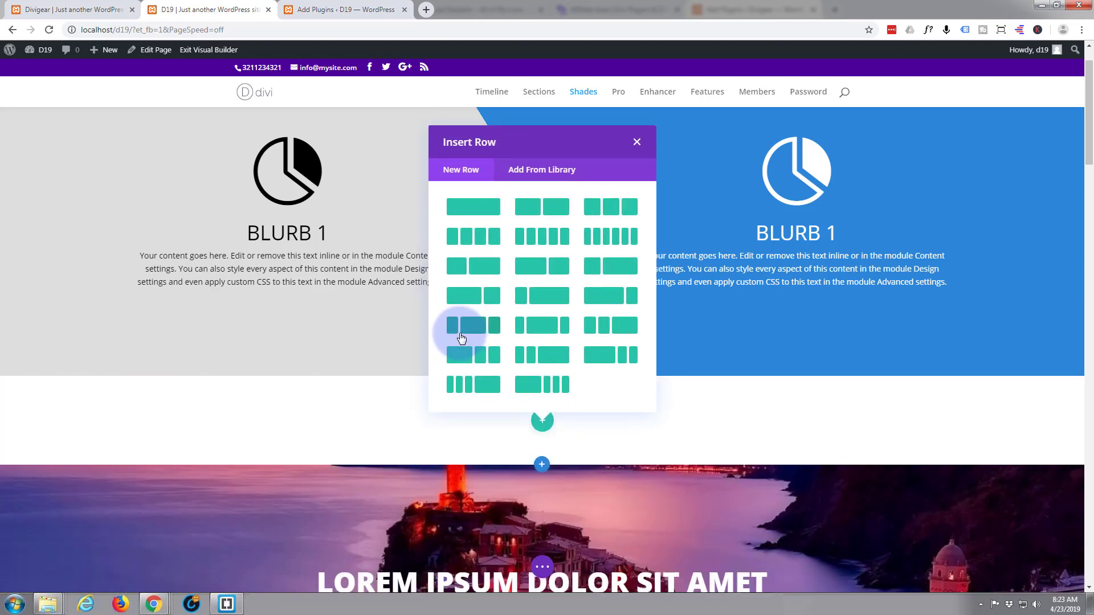
click(474, 209)
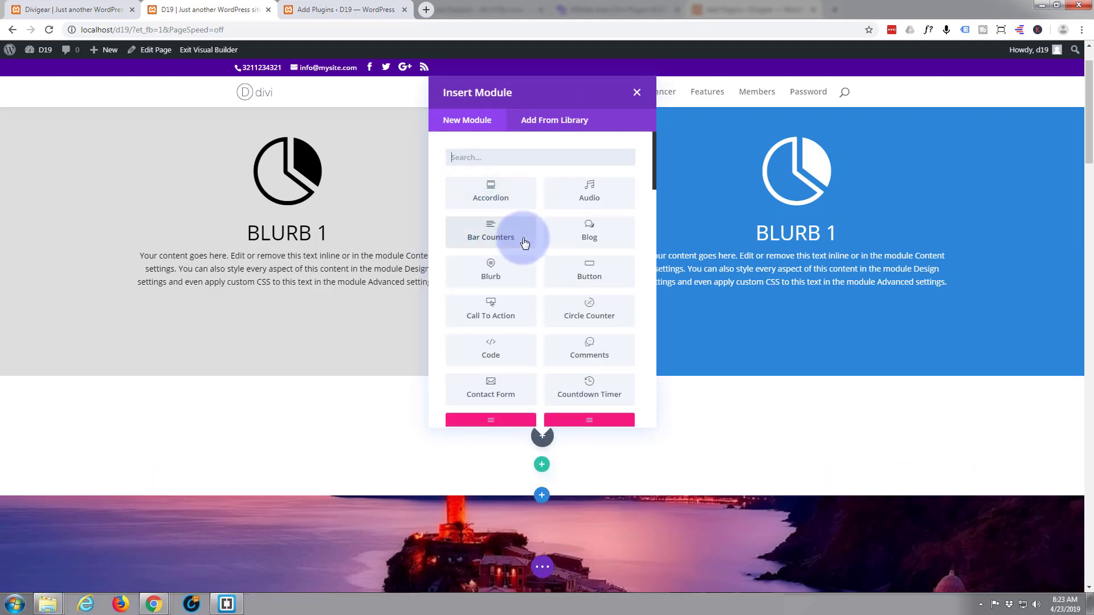
scroll(522, 238, down, 5)
scroll(522, 238, down, 10)
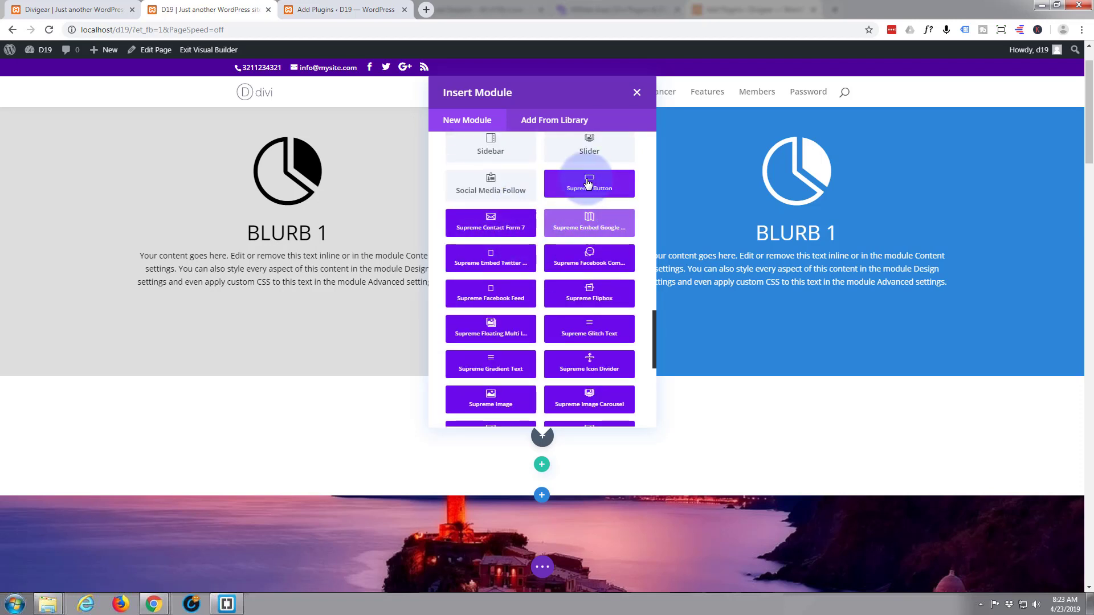
scroll(541, 296, down, 1)
scroll(541, 296, down, 3)
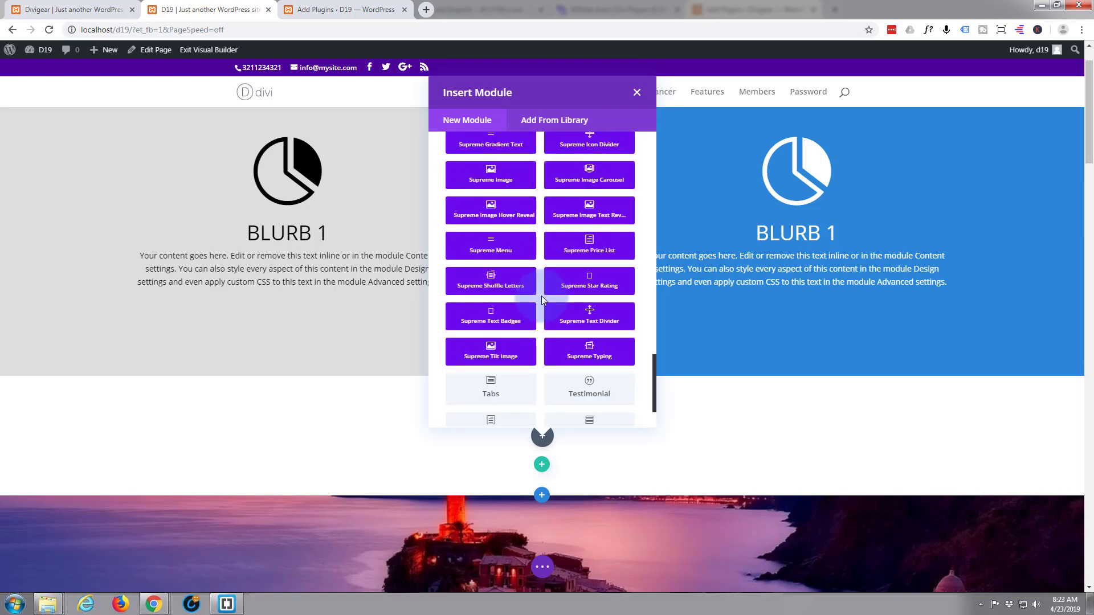
scroll(539, 295, up, 1)
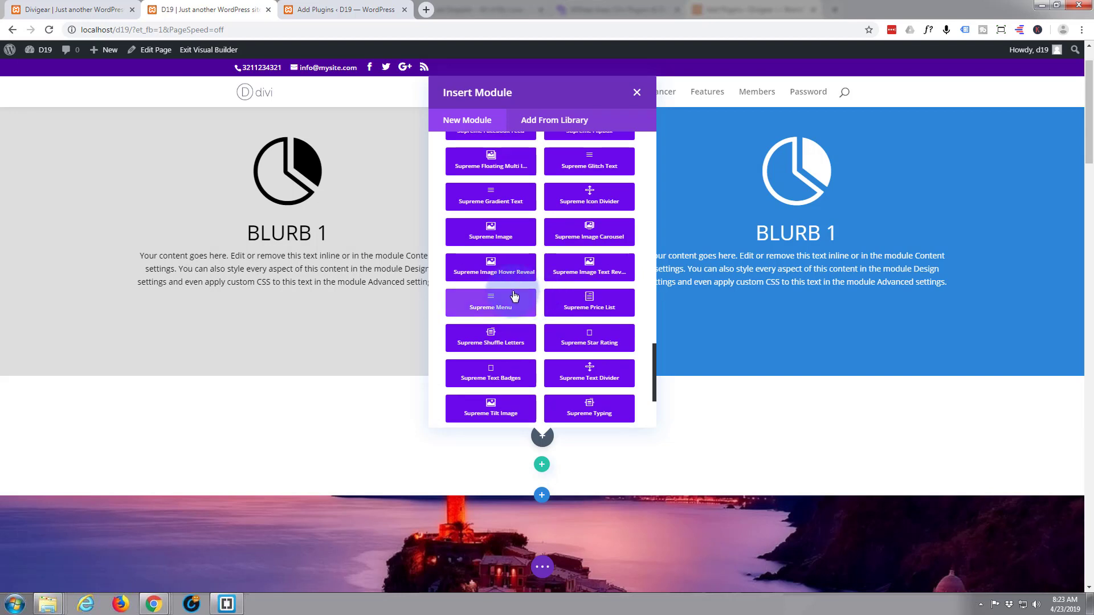
Insert a Supreme Shuffle Letters module with Before Text 'Welcome to' and the shuffle text on a new line.
click(488, 340)
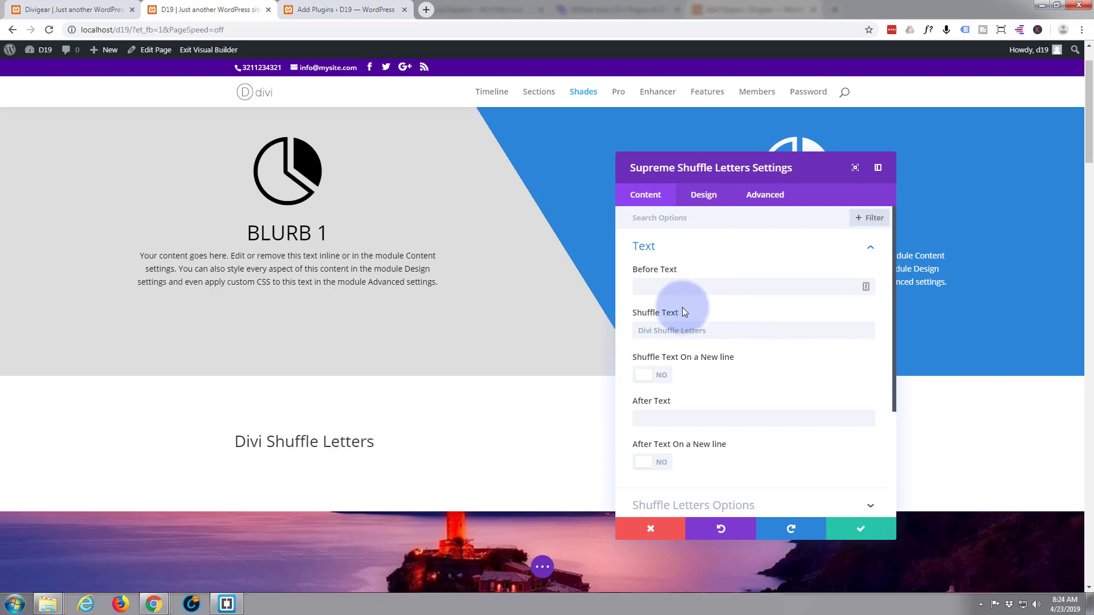
click(660, 288)
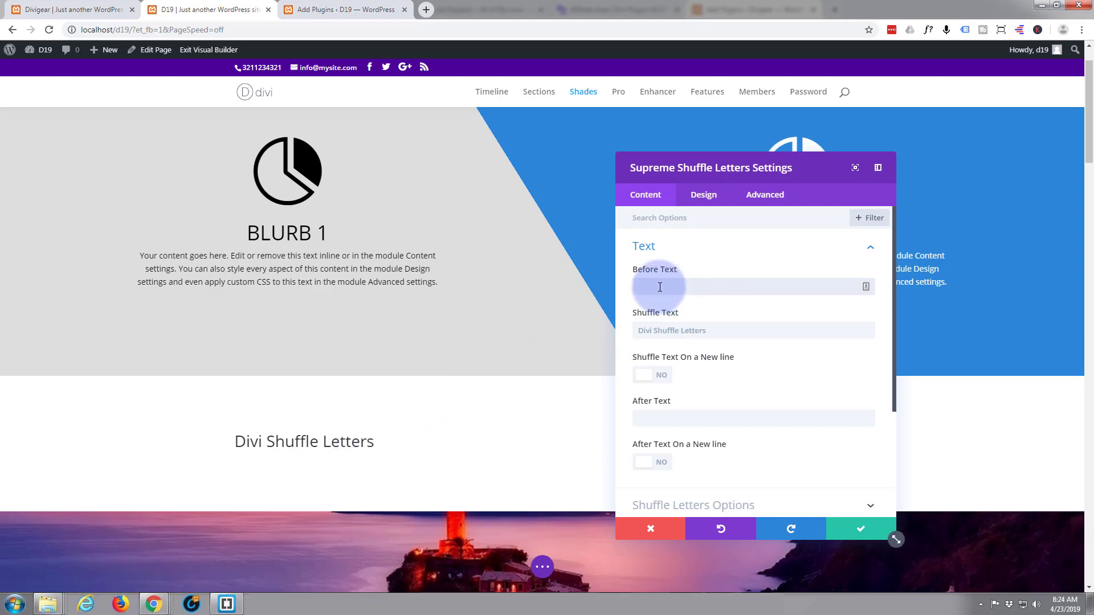
text(Welcome)
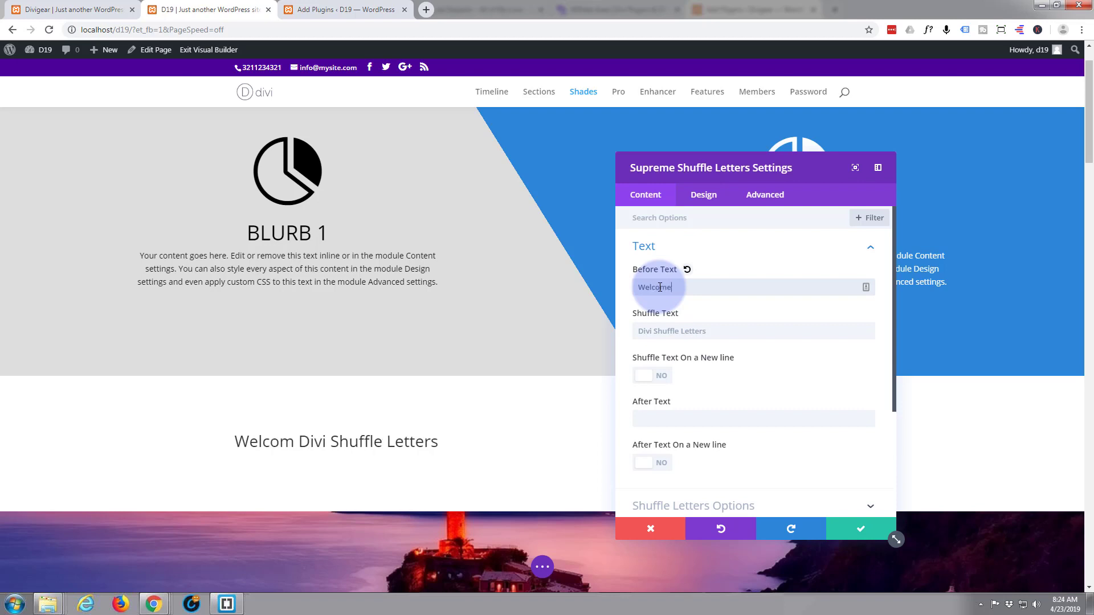
text( to)
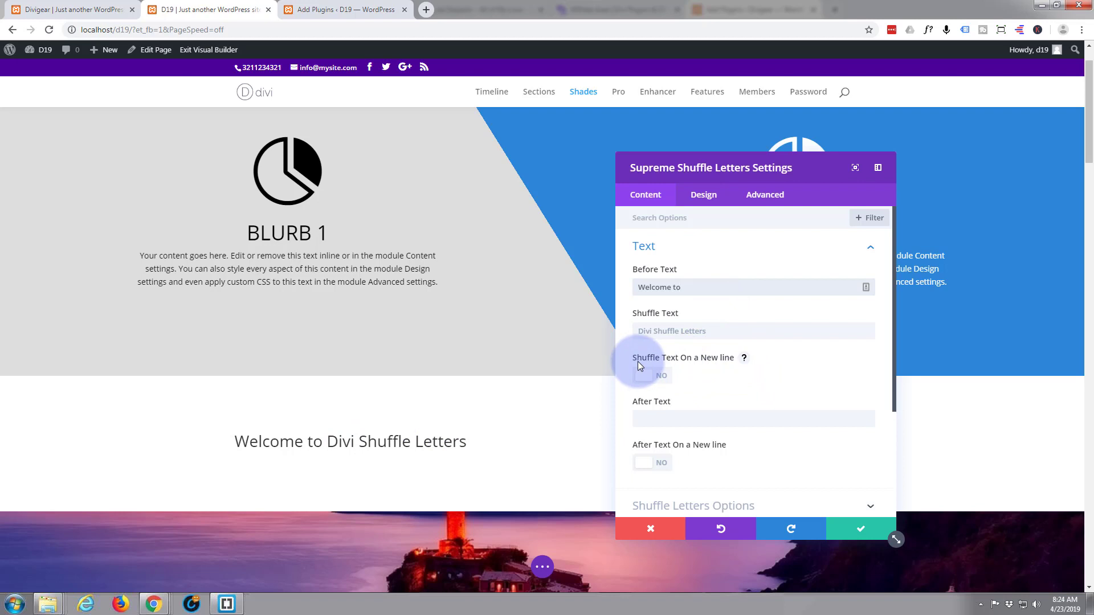
click(665, 380)
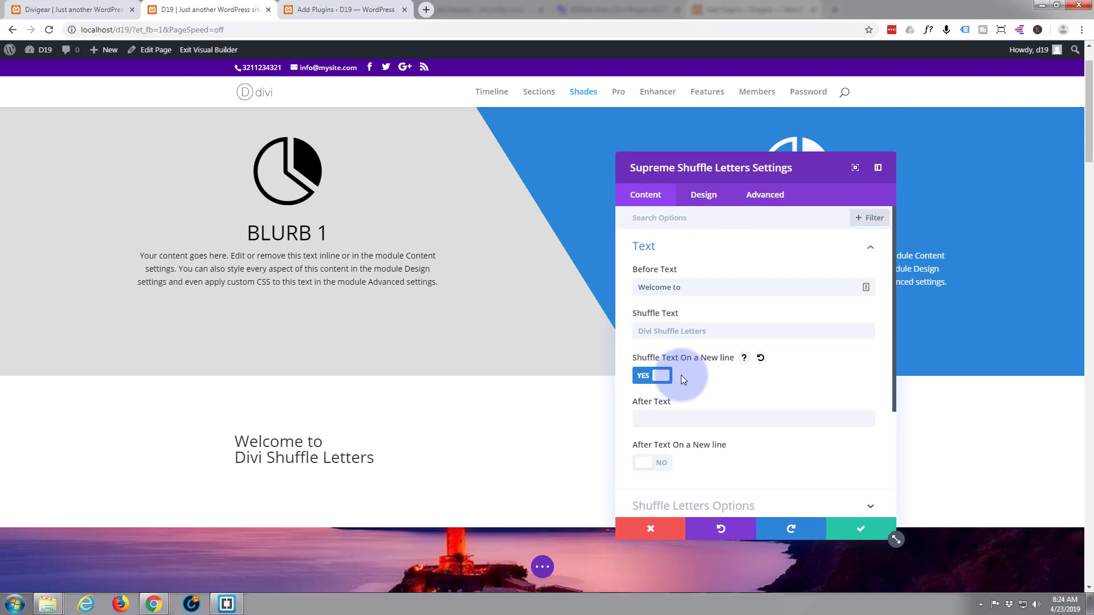
Set the After Text to 'Everyone is a winner' on its own line and expand Shuffle Letters Options.
click(652, 418)
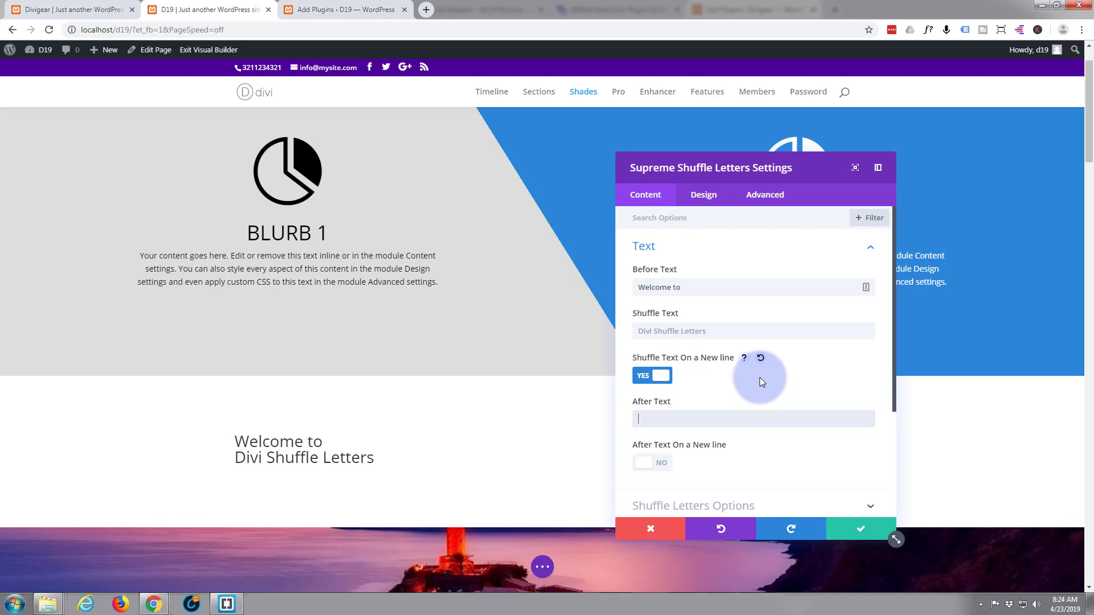
text(Everyone)
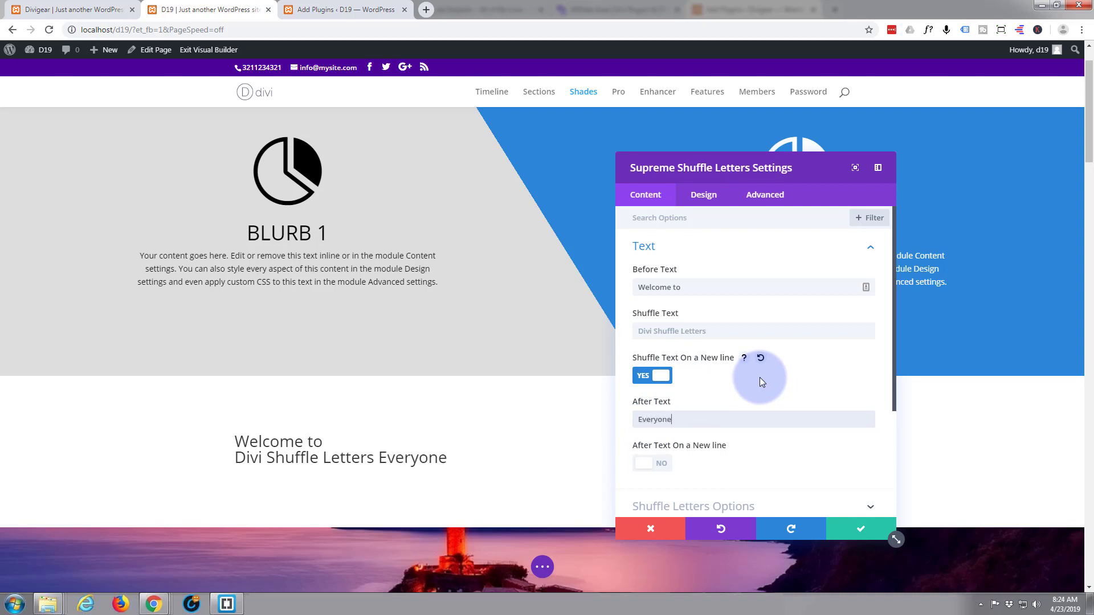
text( is a winner)
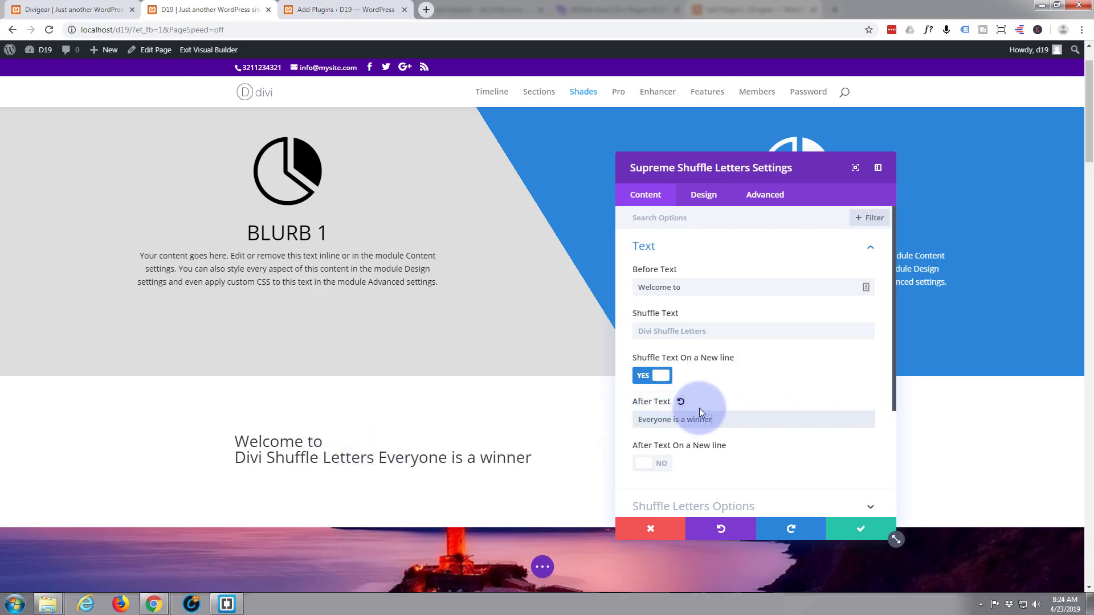
scroll(705, 398, down, 1)
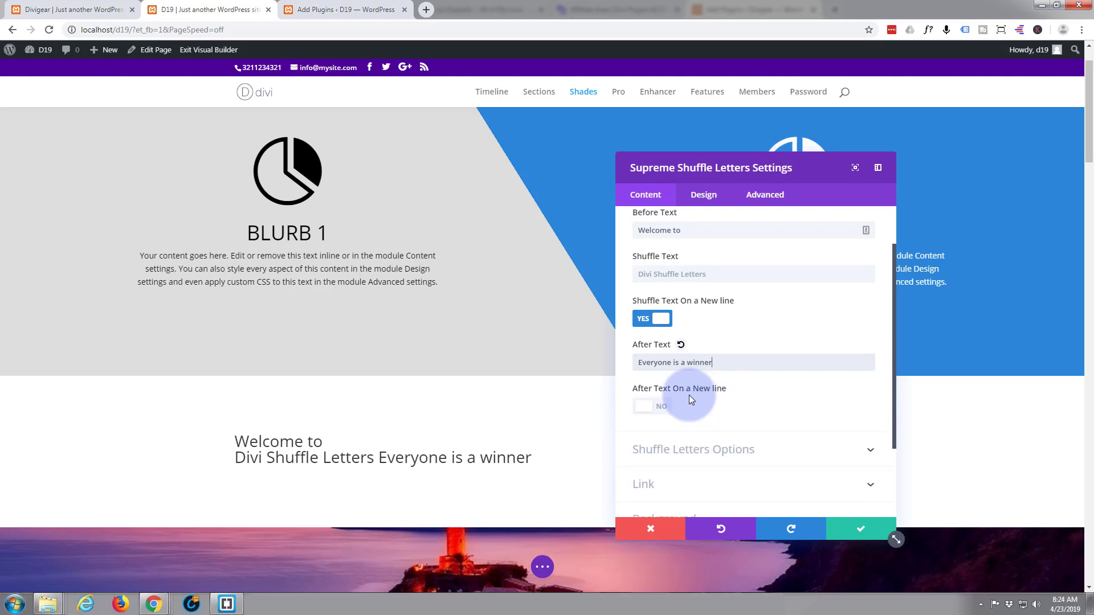
click(661, 408)
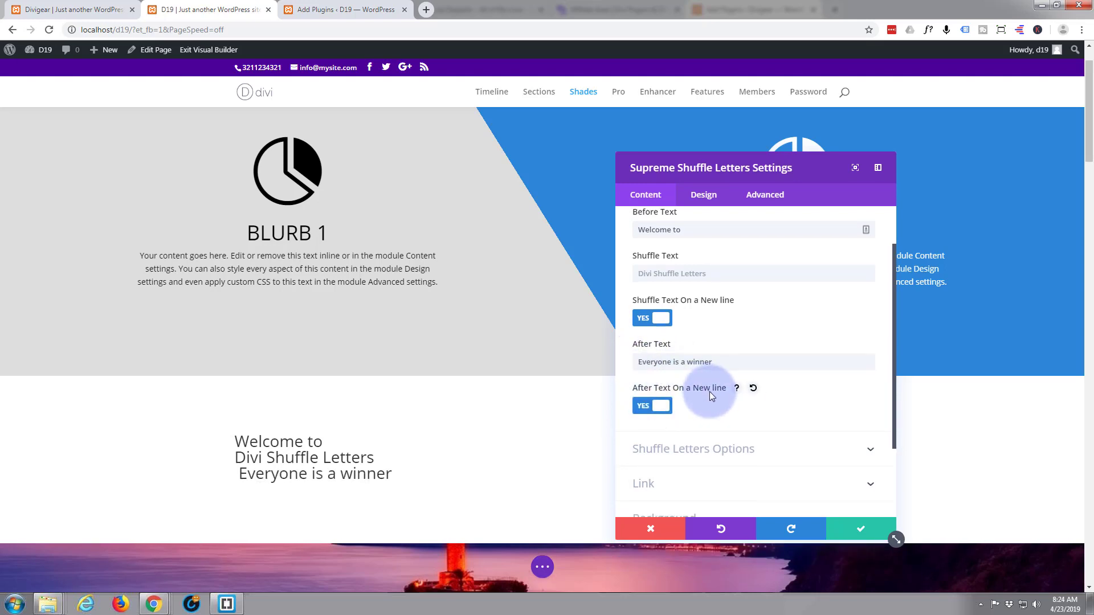
scroll(709, 391, down, 1)
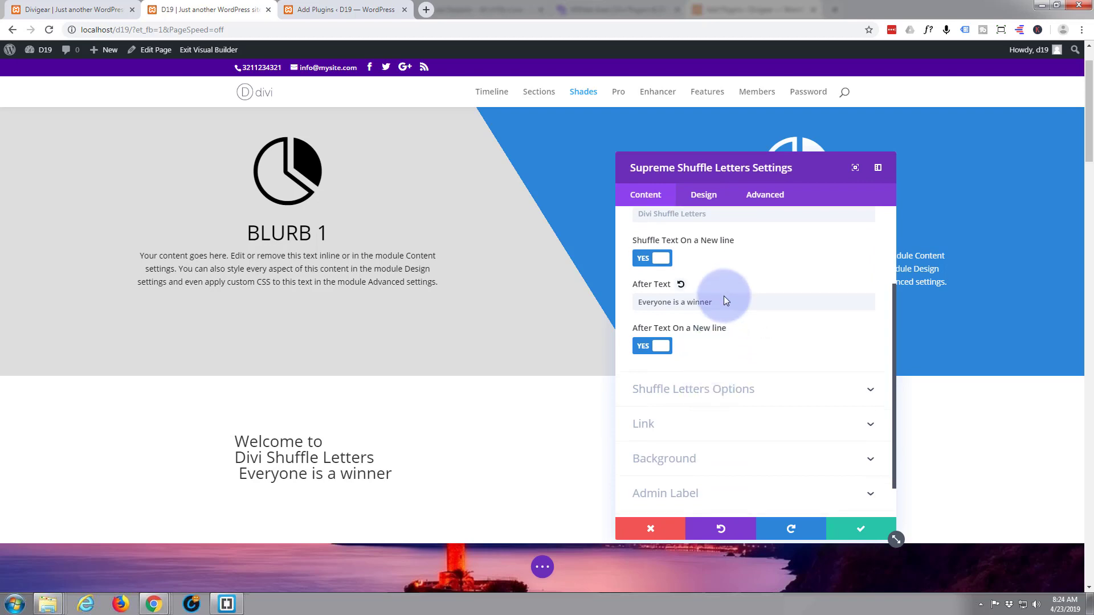
scroll(723, 295, down, 1)
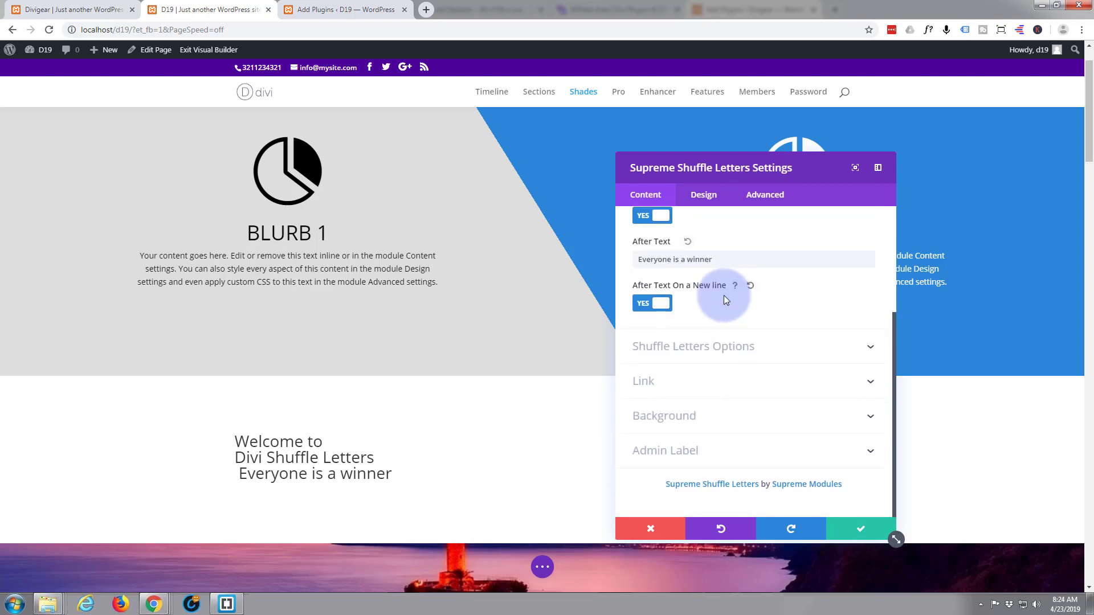
click(764, 352)
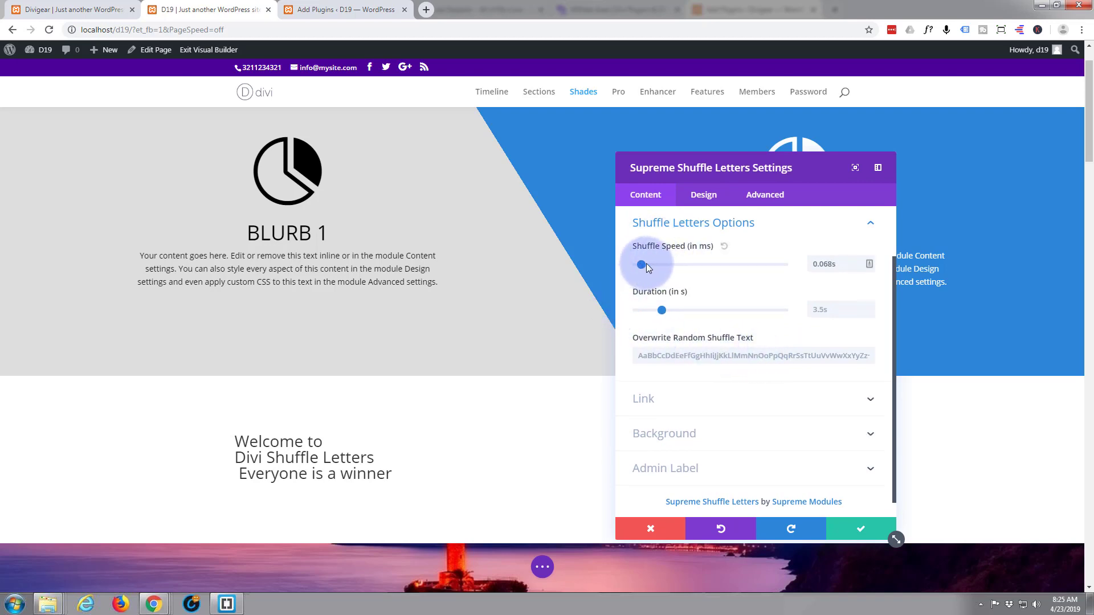
Set Shuffle Speed to 0.261s and Duration to 5.3s, then save the module.
mouse_move(646, 263)
mouse_down()
mouse_move(667, 263)
mouse_move(657, 265)
mouse_up()
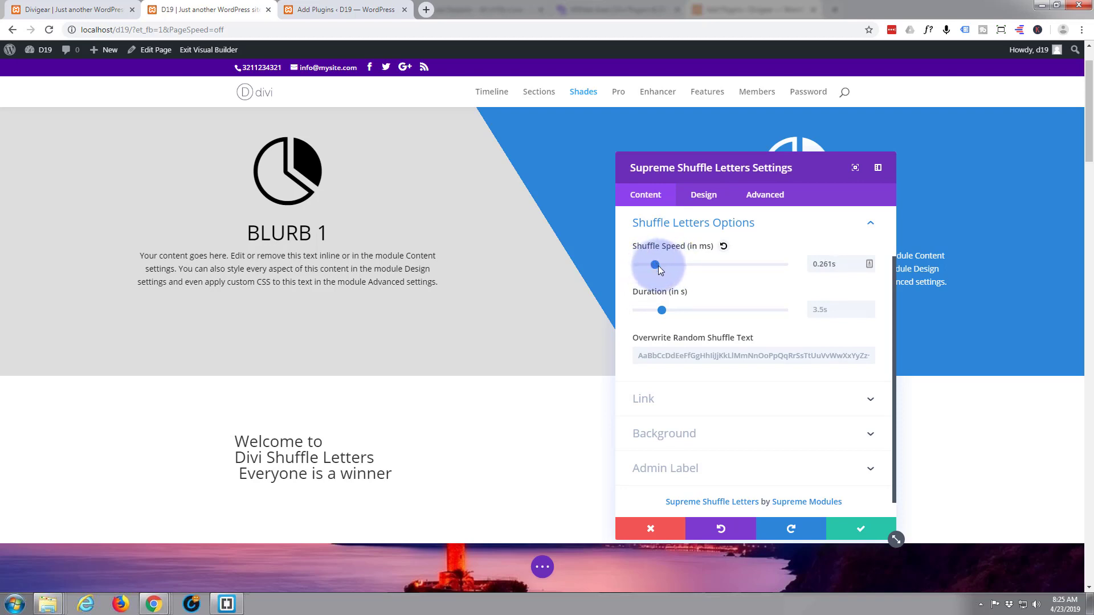
drag(662, 310, 683, 309)
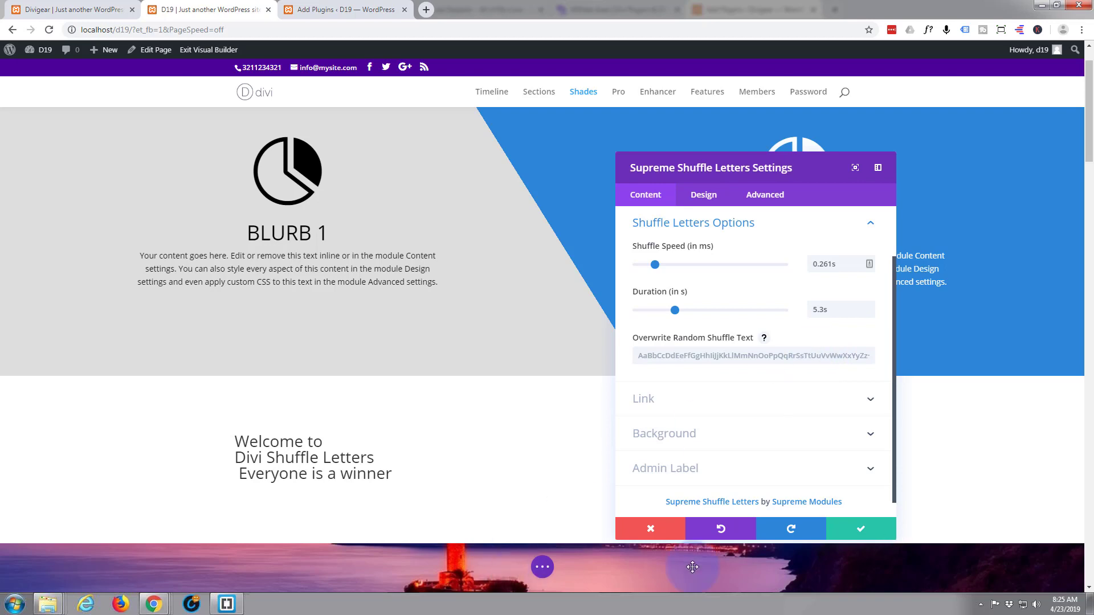
click(855, 535)
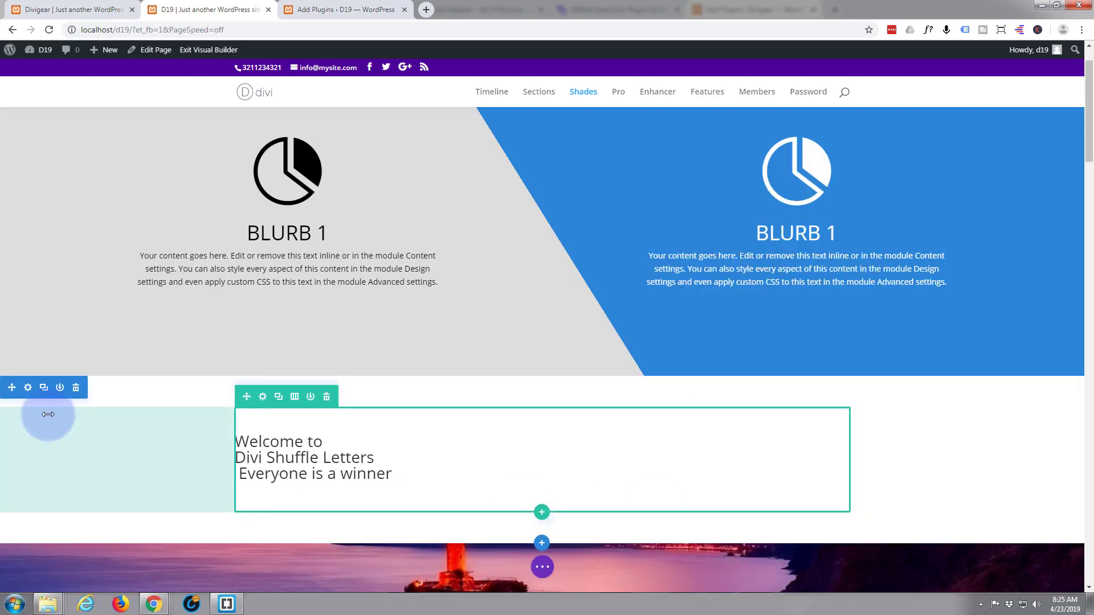
Give the section a dark grey #424242 background colour and save the section settings.
click(28, 392)
click(746, 282)
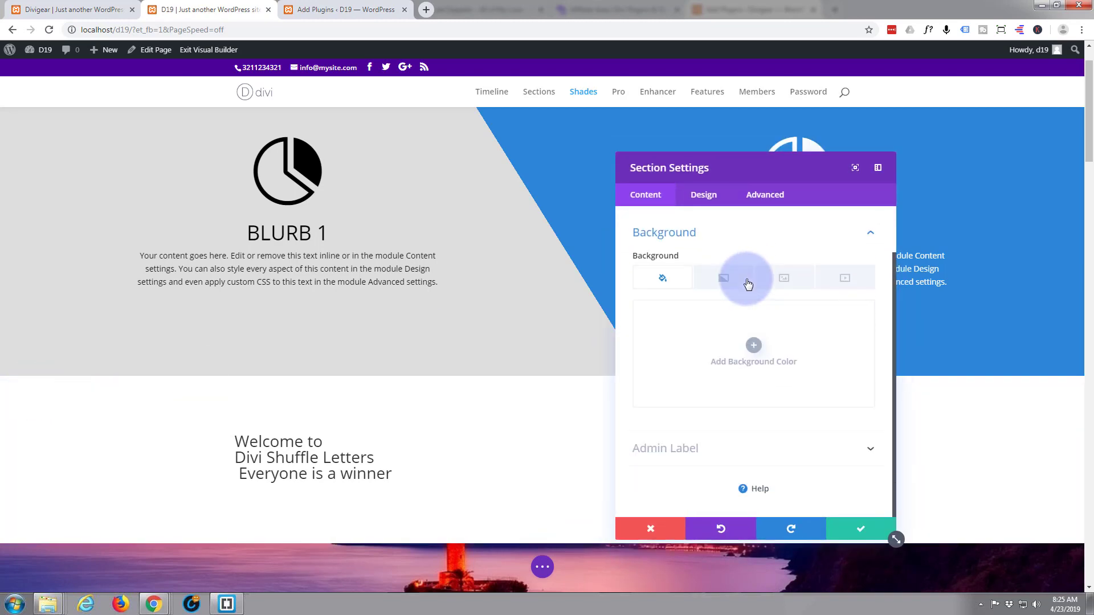
click(737, 344)
click(638, 356)
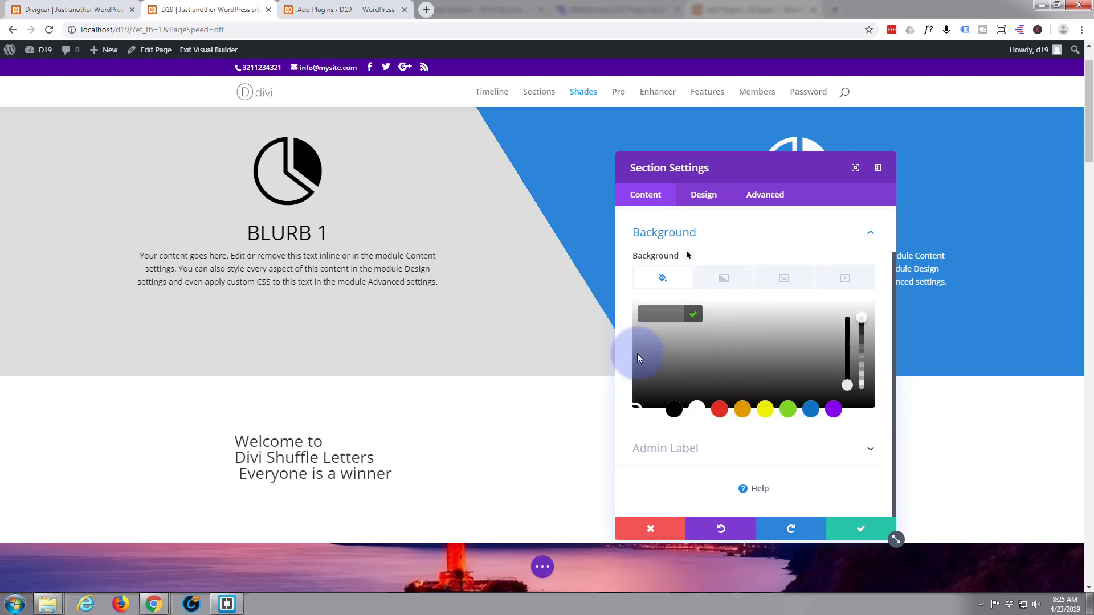
drag(638, 358, 635, 384)
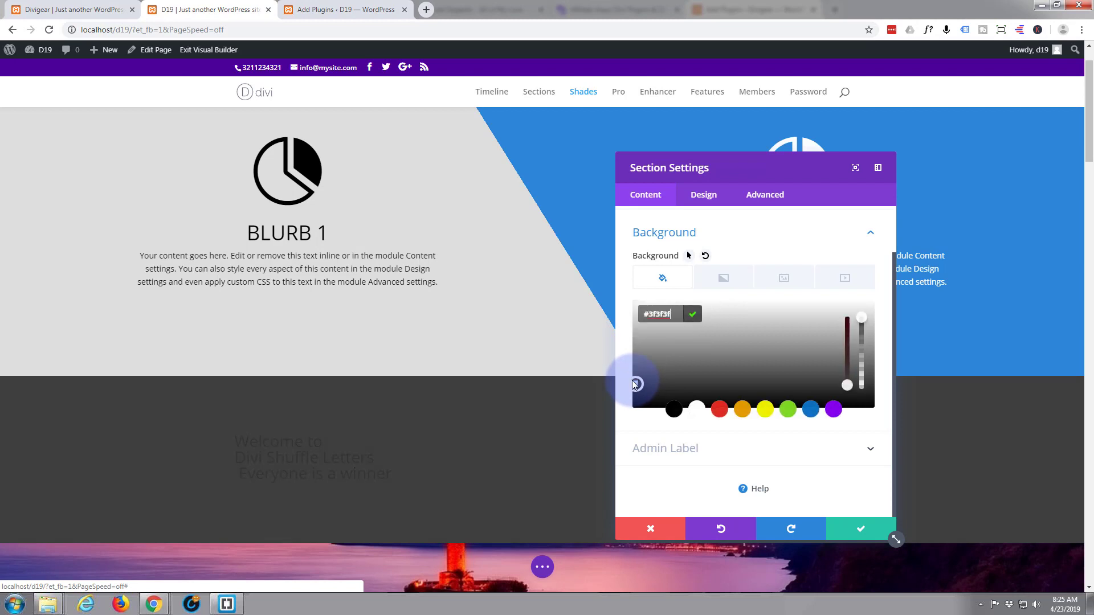
click(634, 384)
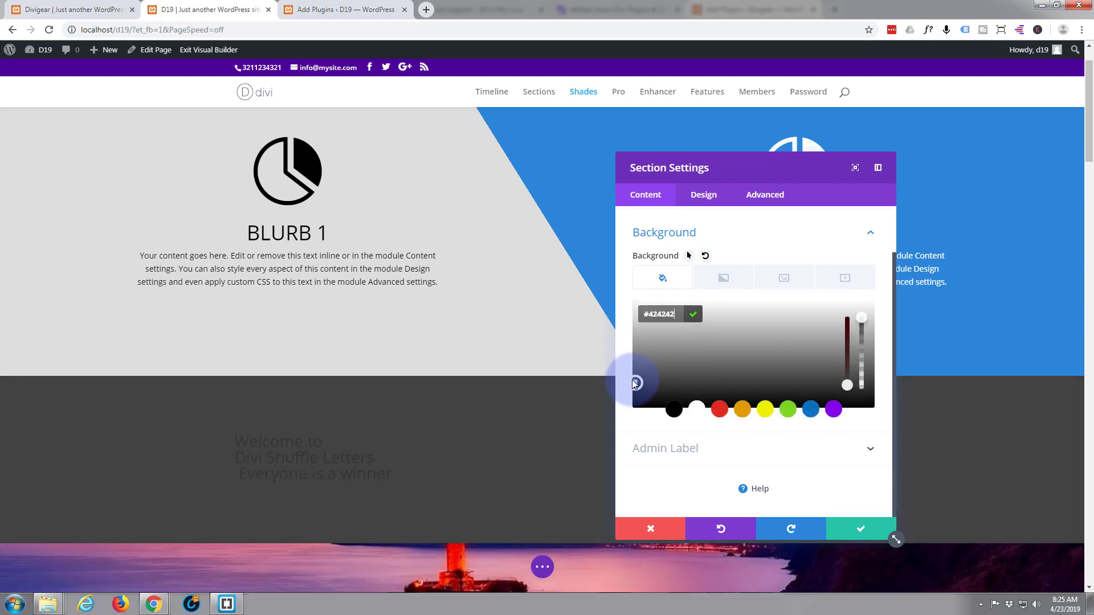
click(628, 380)
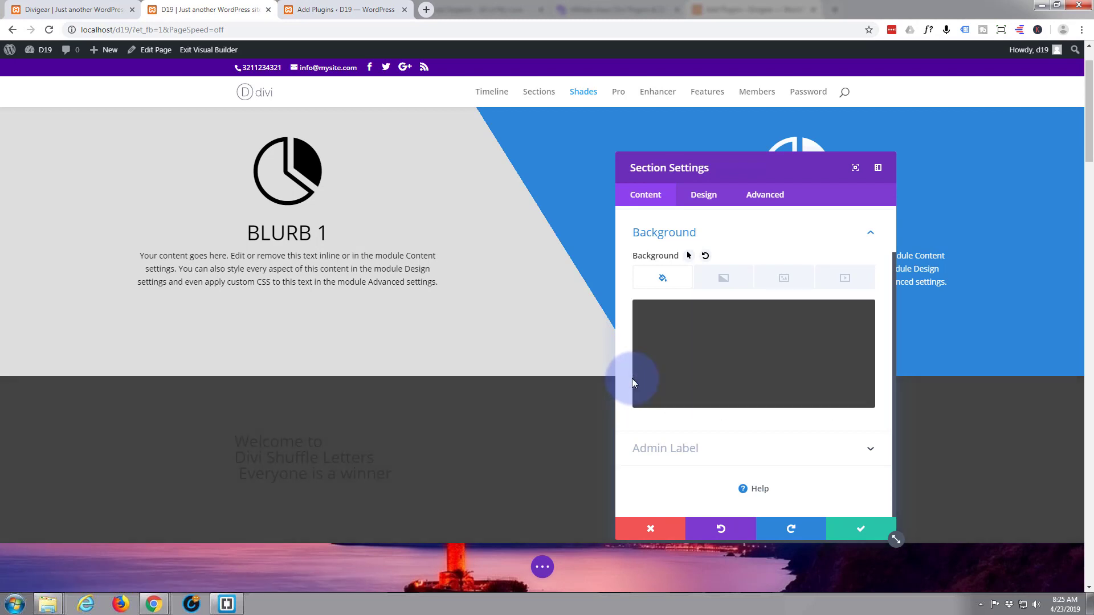
click(861, 533)
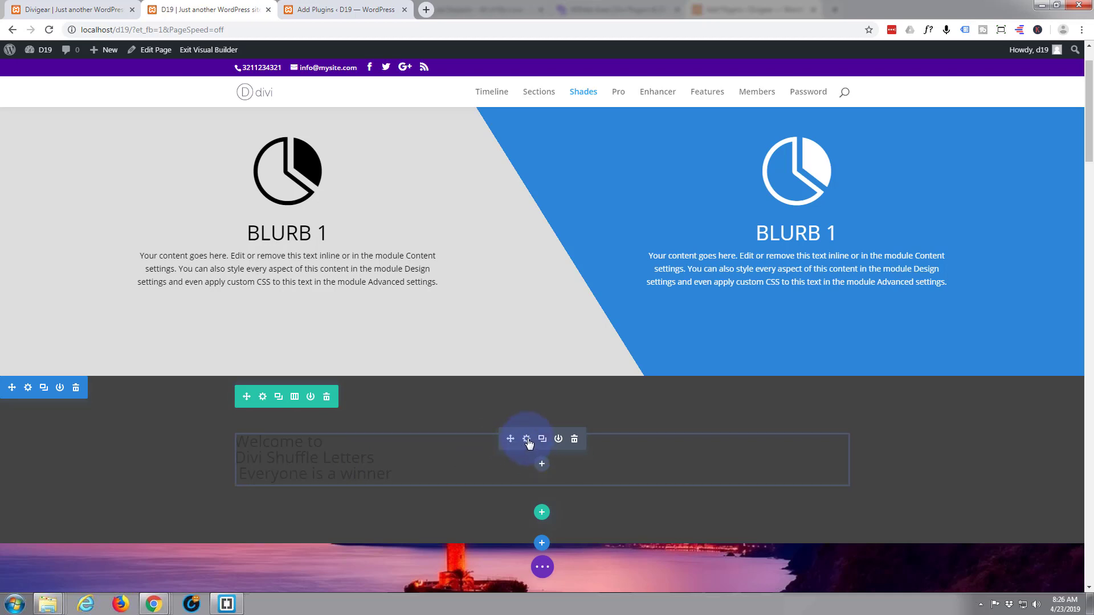
click(527, 440)
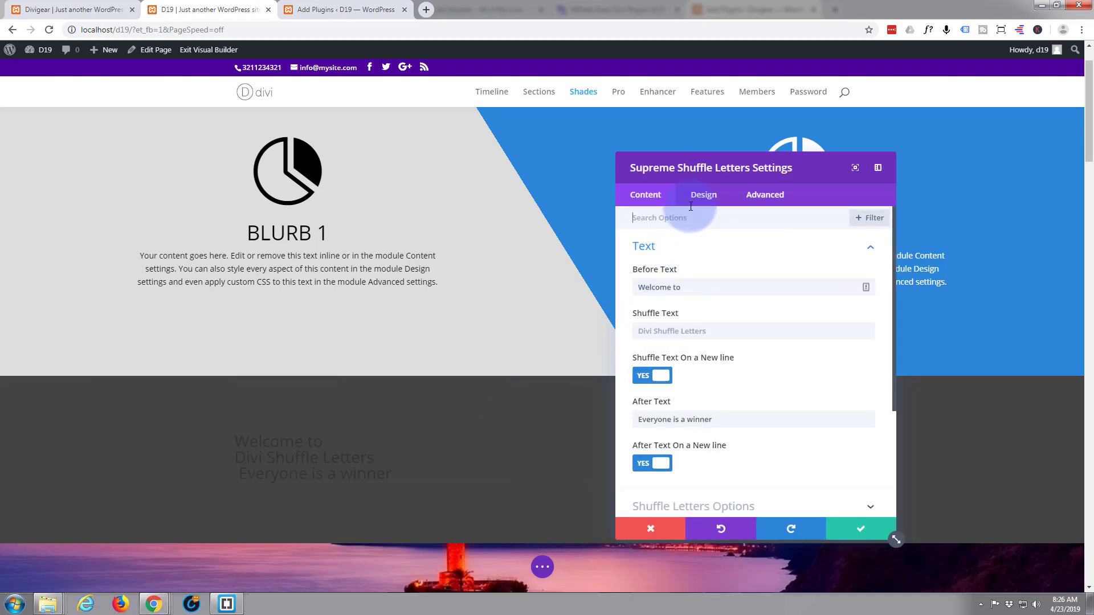
In the Design tab, make the Before Text 'WELCOME TO' white, uppercase and centred.
click(707, 197)
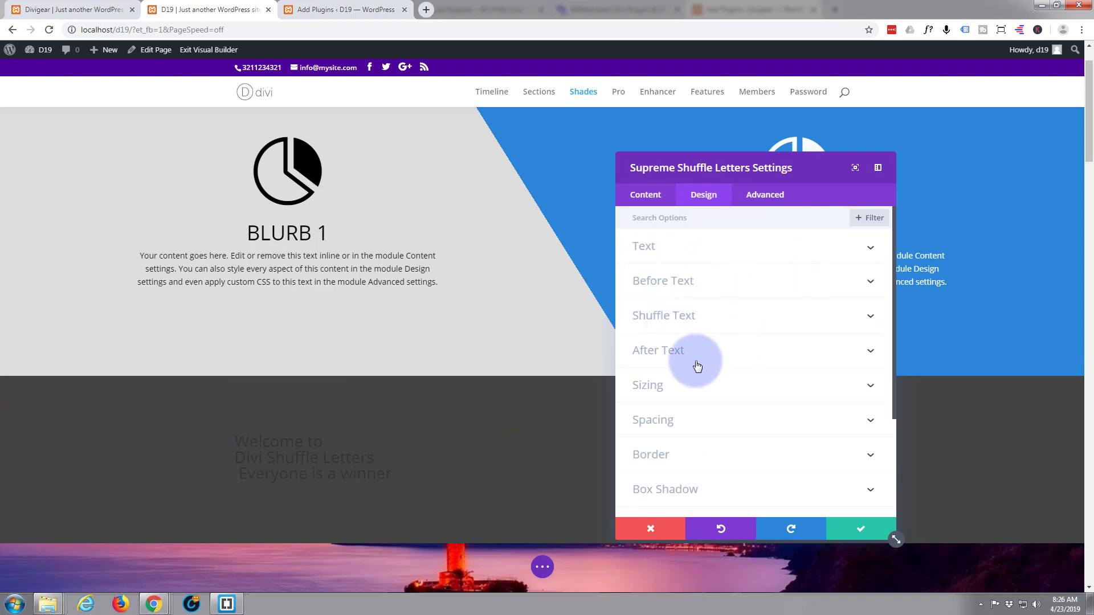
click(704, 283)
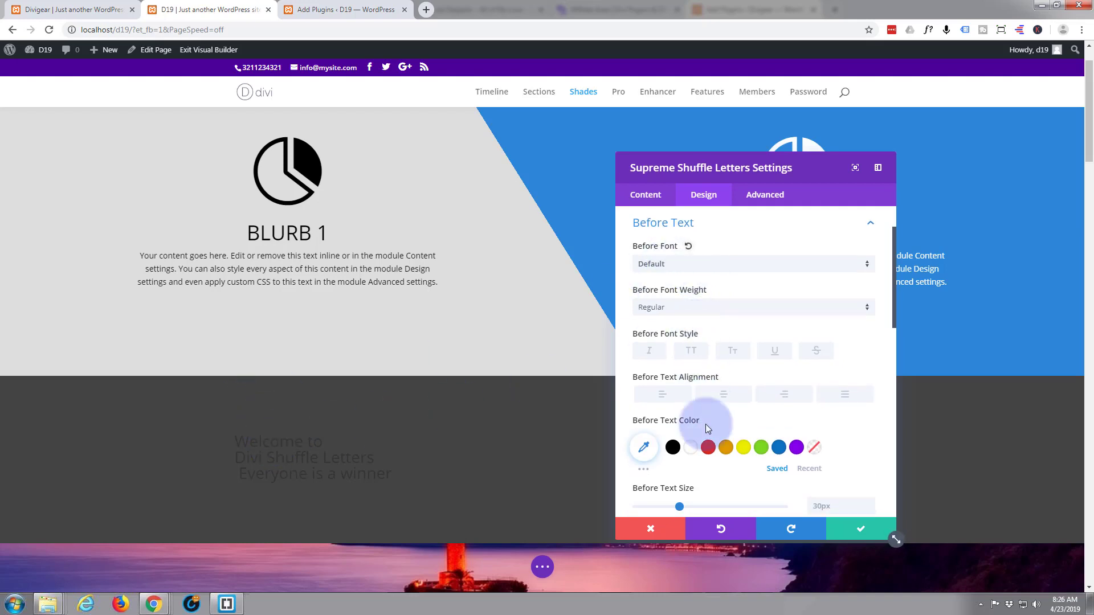
click(690, 449)
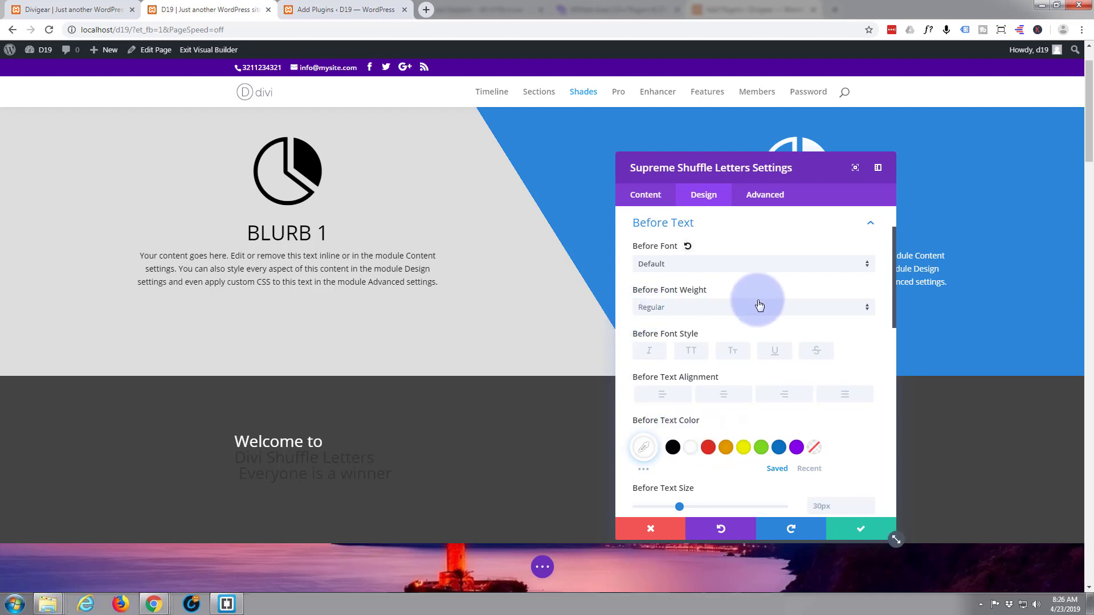
click(705, 350)
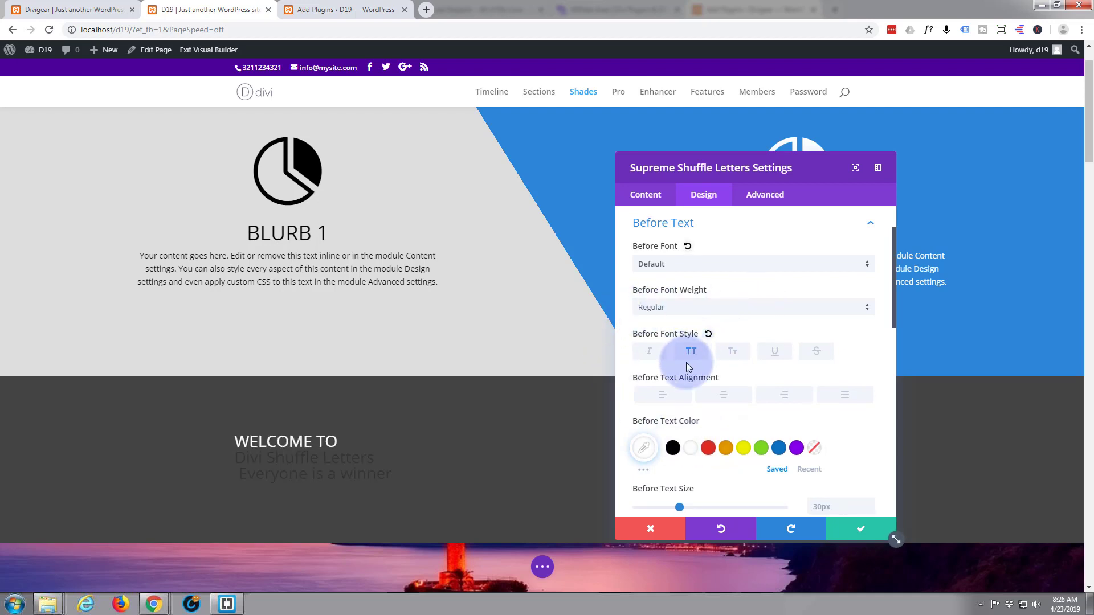
click(725, 402)
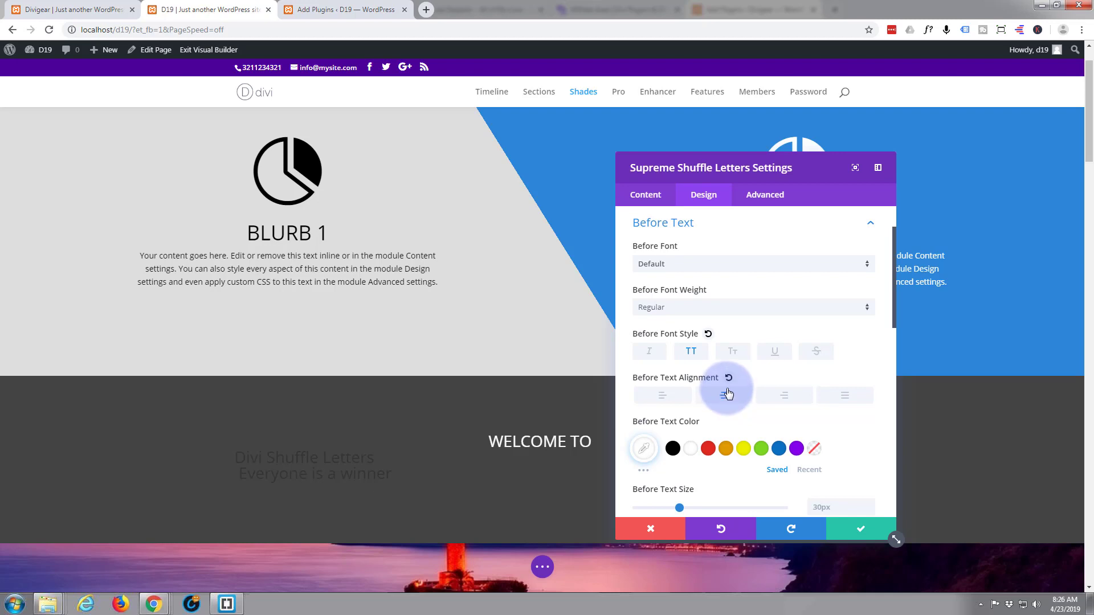
scroll(694, 476, down, 1)
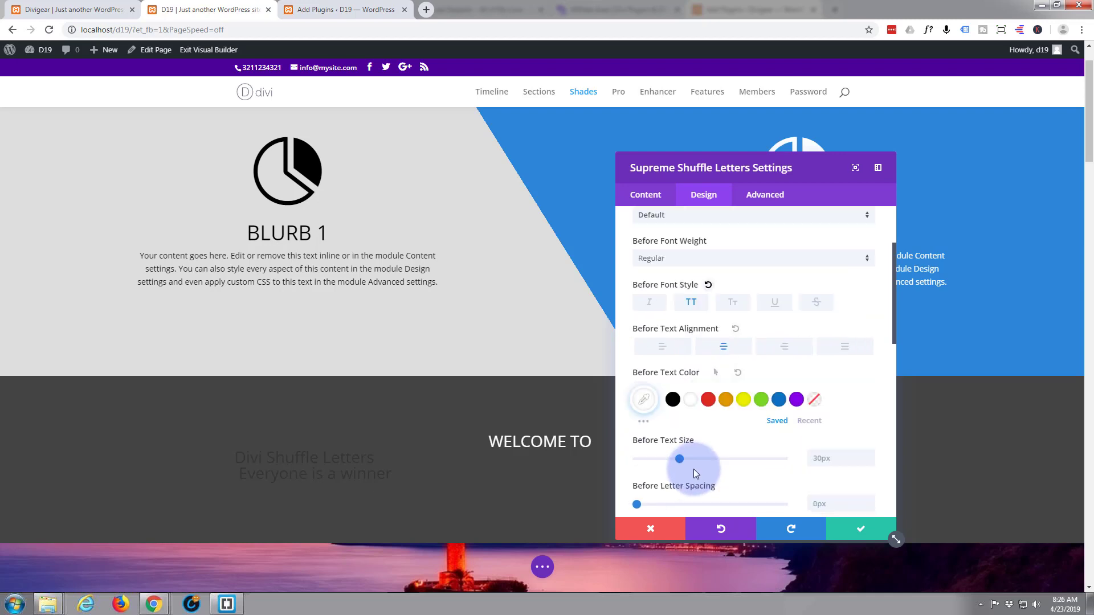
scroll(697, 449, down, 4)
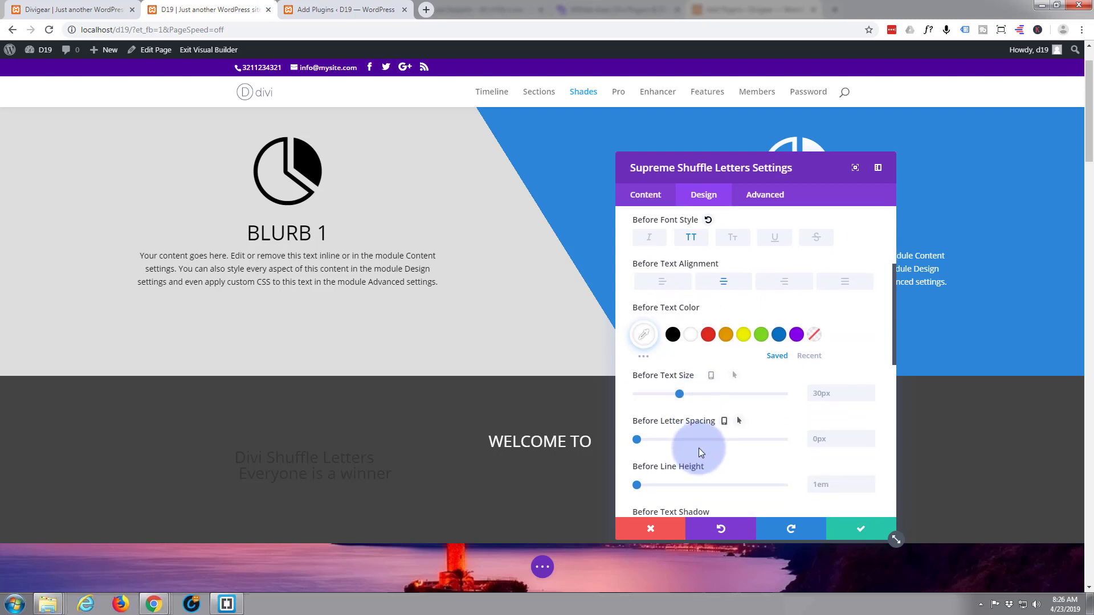
scroll(699, 450, down, 1)
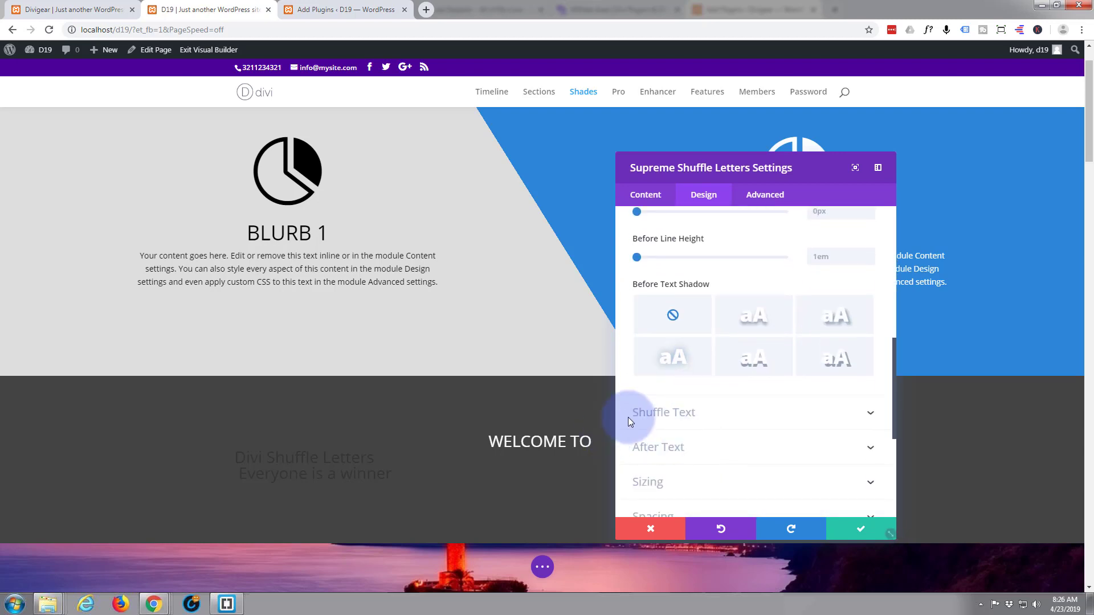
Make the shuffle text green, uppercase and bold.
click(781, 414)
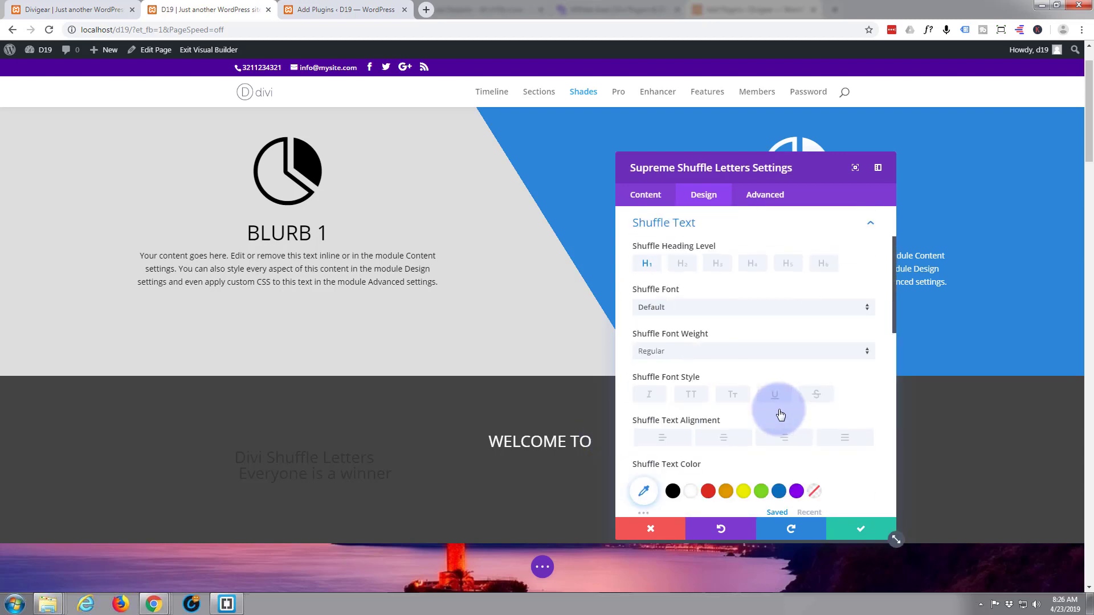
scroll(749, 410, down, 2)
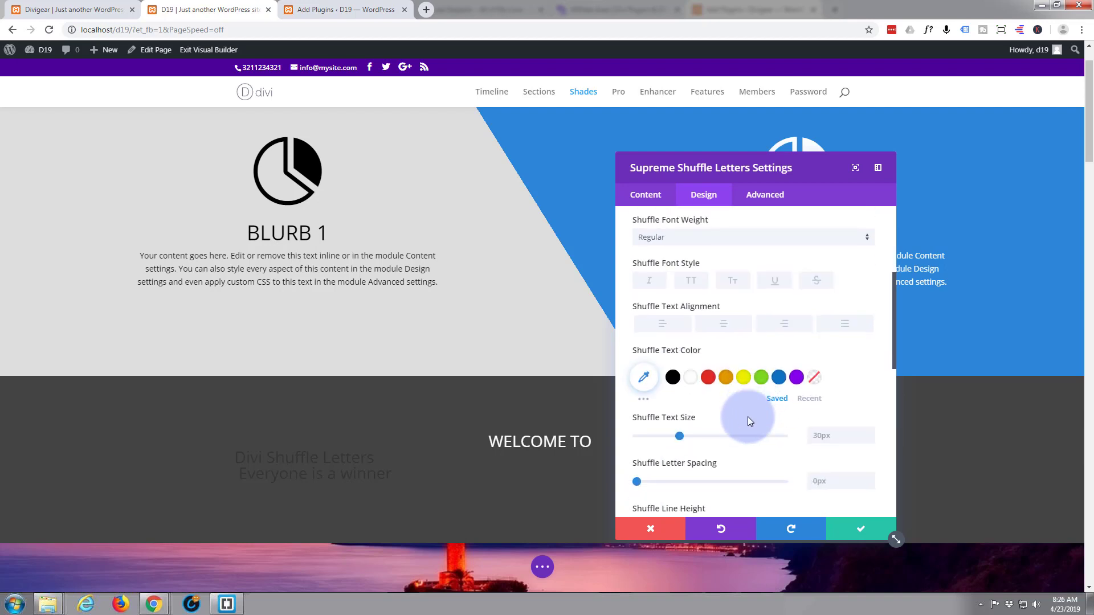
click(762, 378)
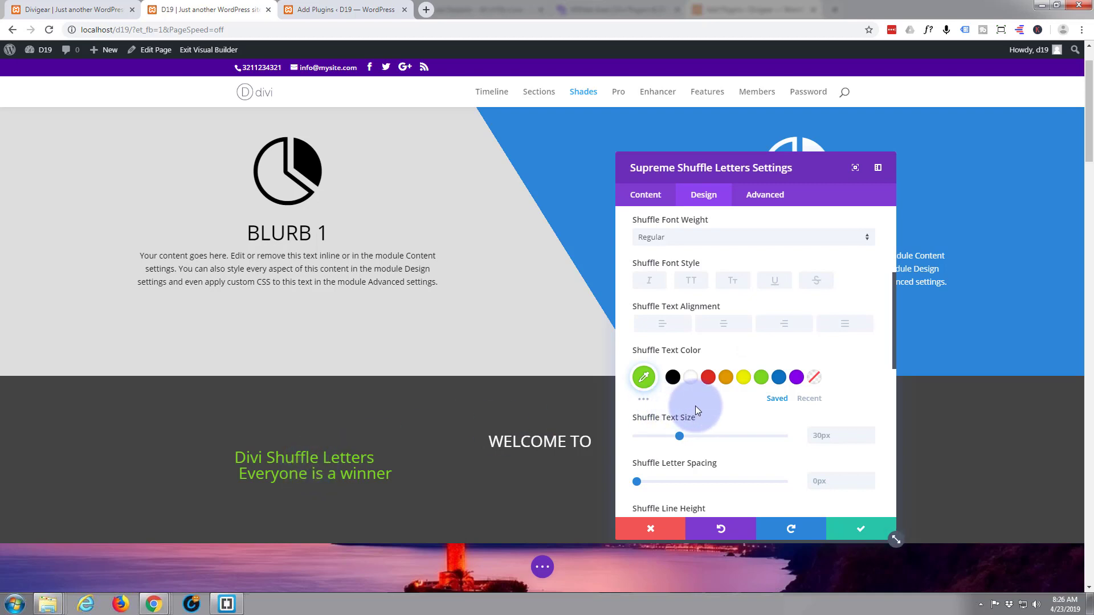
click(693, 281)
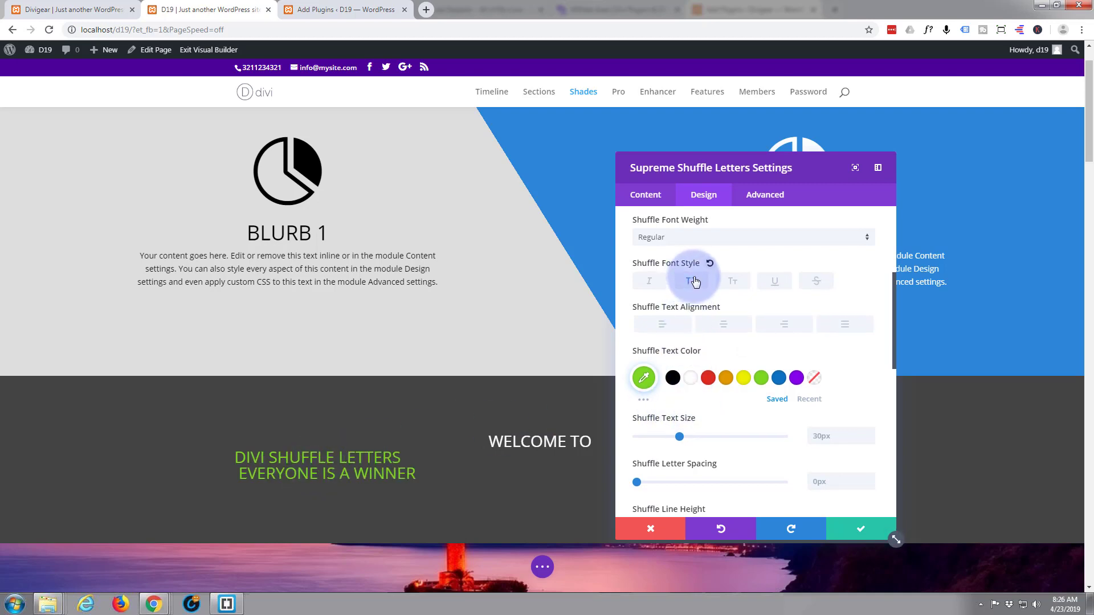
click(857, 238)
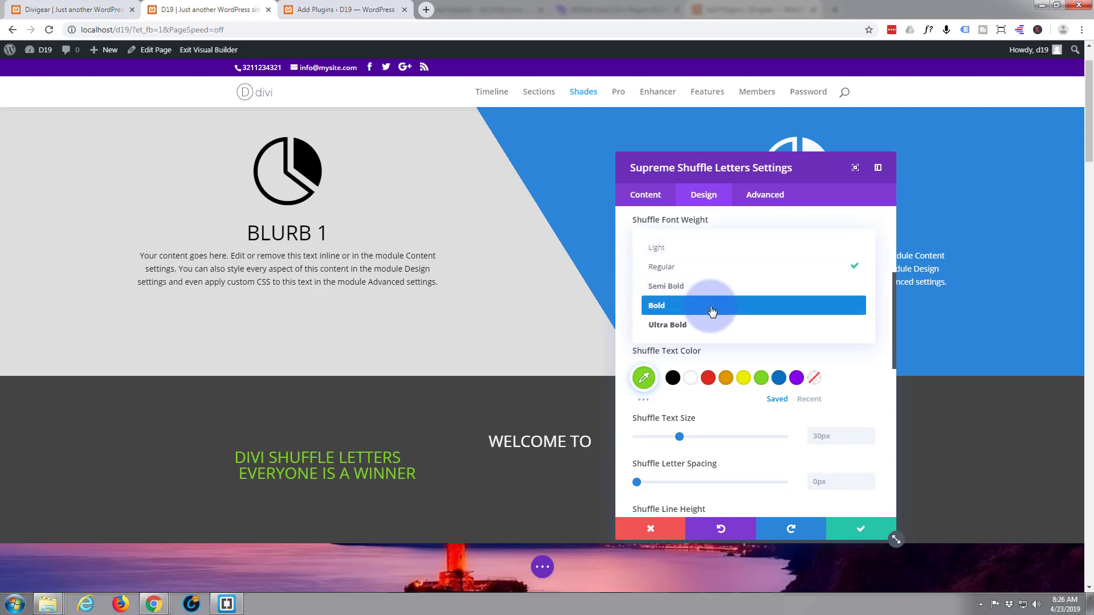
click(712, 311)
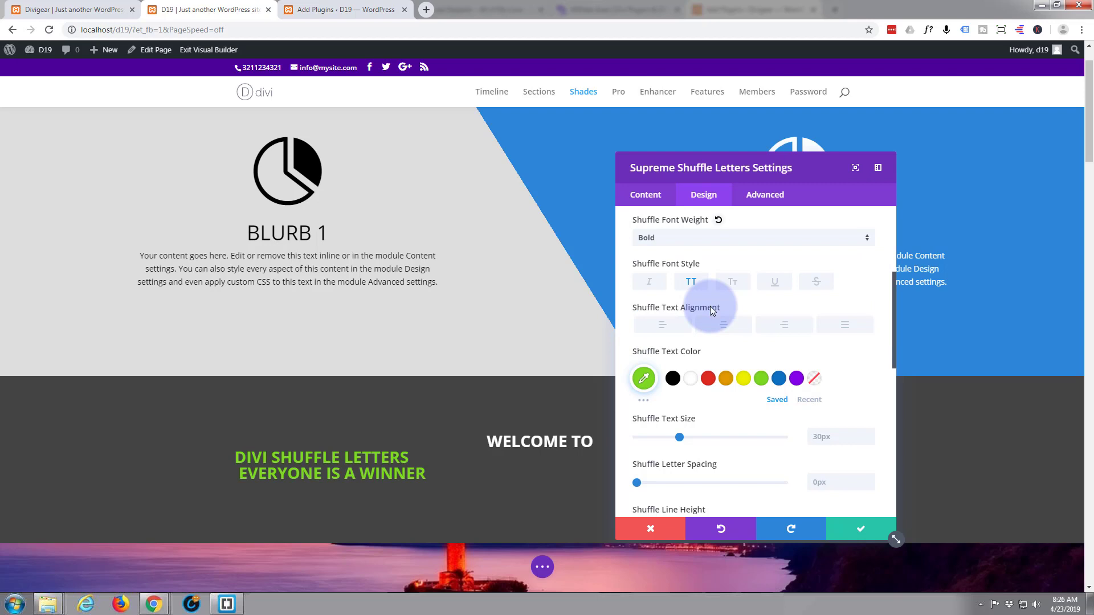
Enlarge the shuffle text to 60px and centre it in the section.
drag(679, 437, 723, 436)
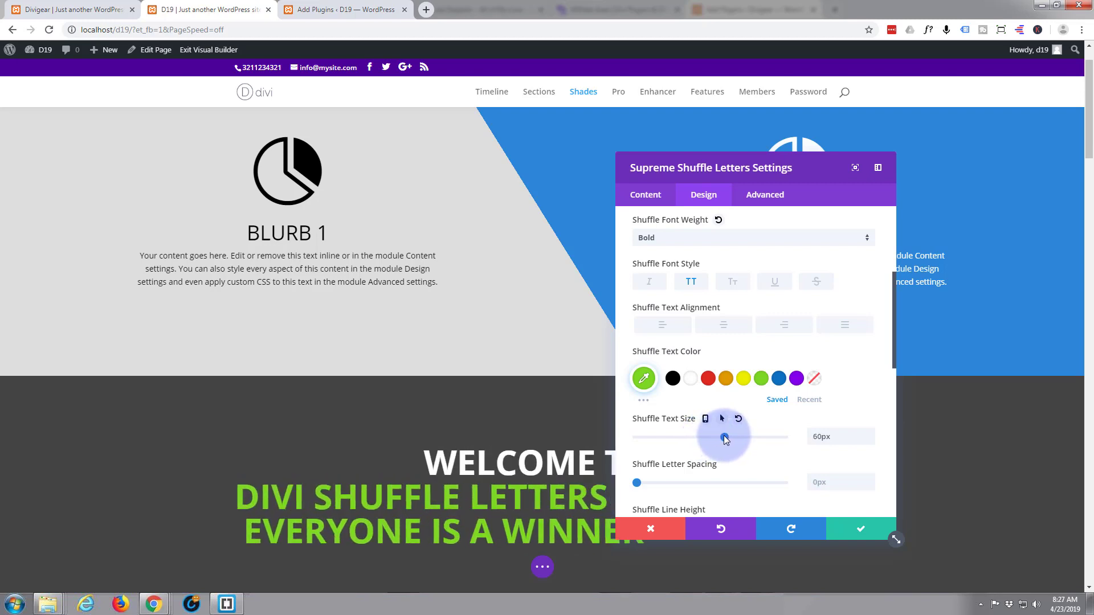
click(725, 325)
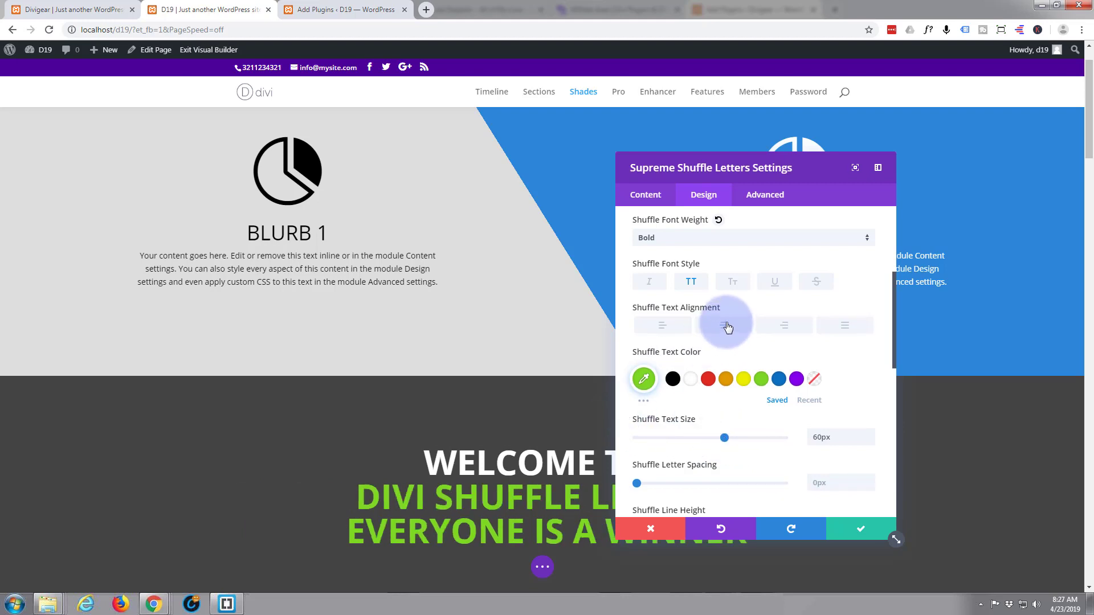
scroll(707, 319, down, 3)
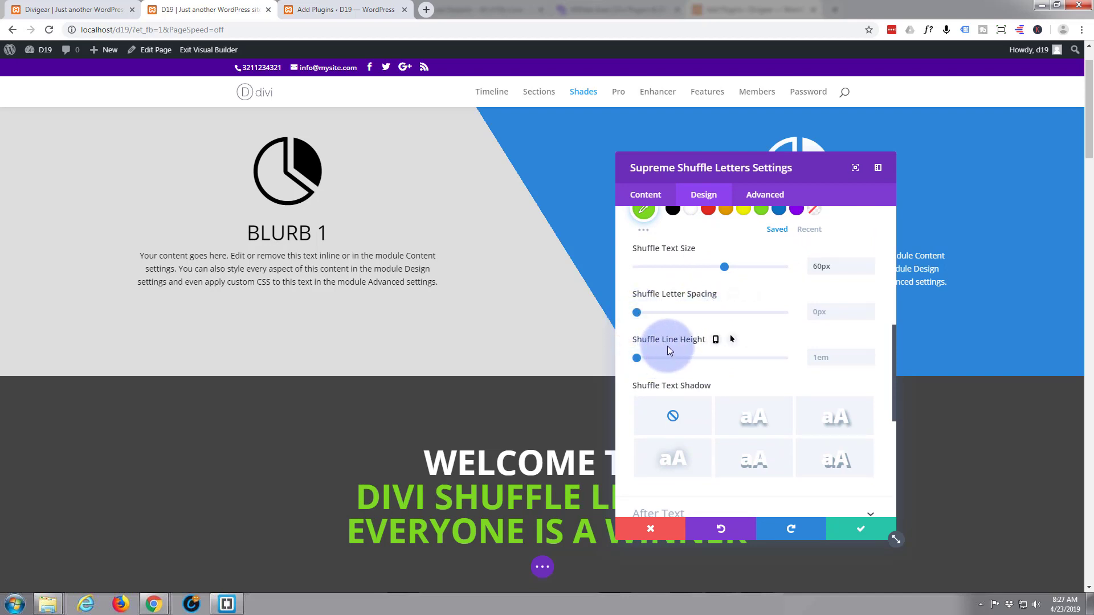
scroll(676, 336, down, 4)
scroll(678, 337, down, 2)
scroll(689, 322, up, 1)
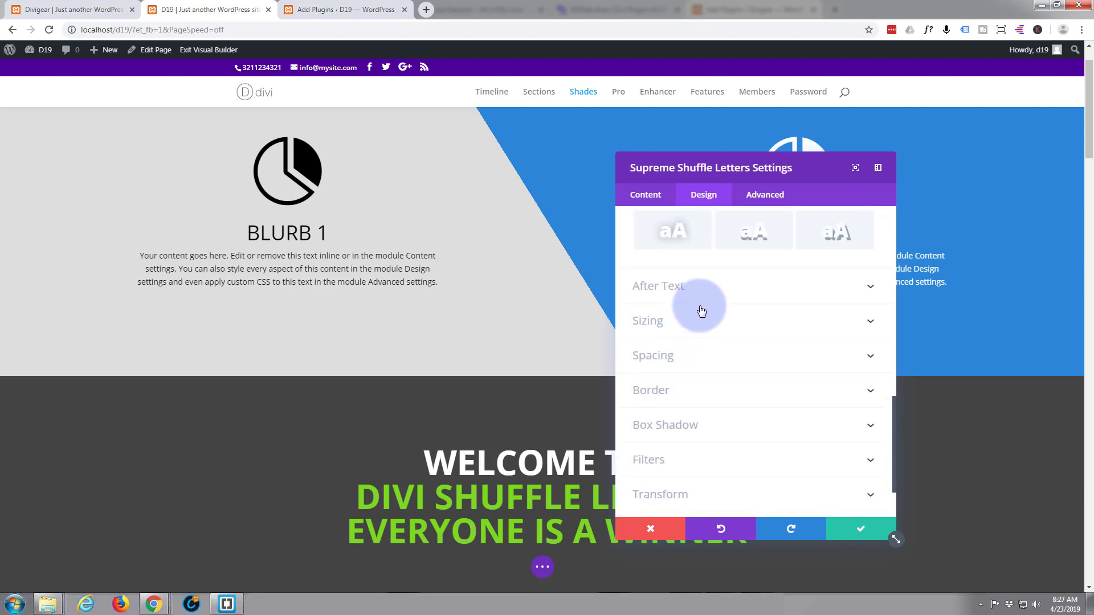
scroll(723, 291, down, 1)
Make the 'EVERYONE IS A WINNER' tagline white and shrink its size to 29px.
scroll(723, 291, up, 7)
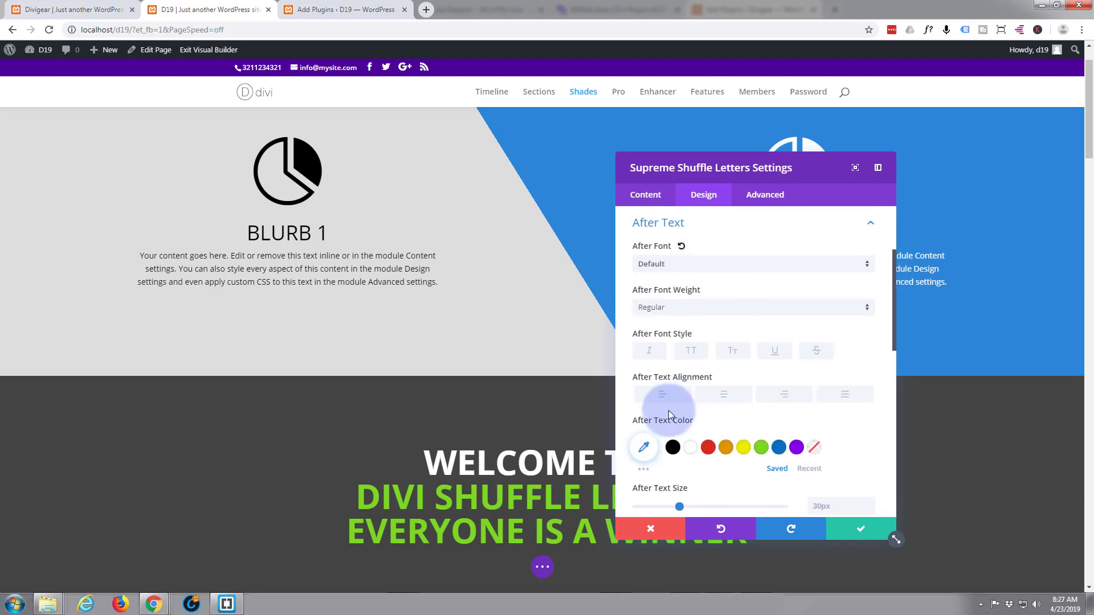
click(691, 449)
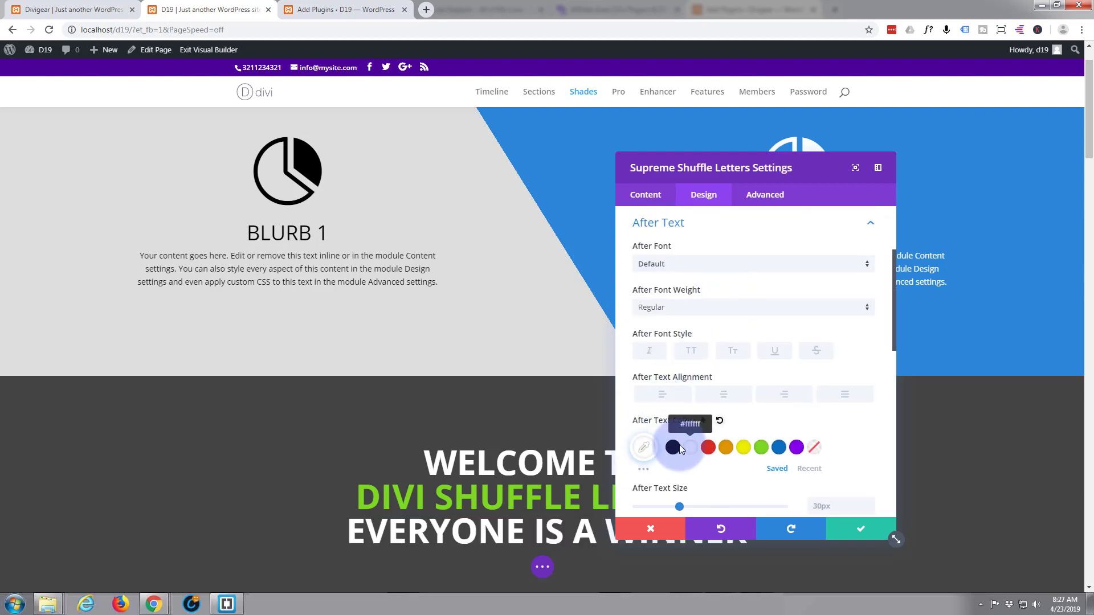
scroll(720, 375, down, 2)
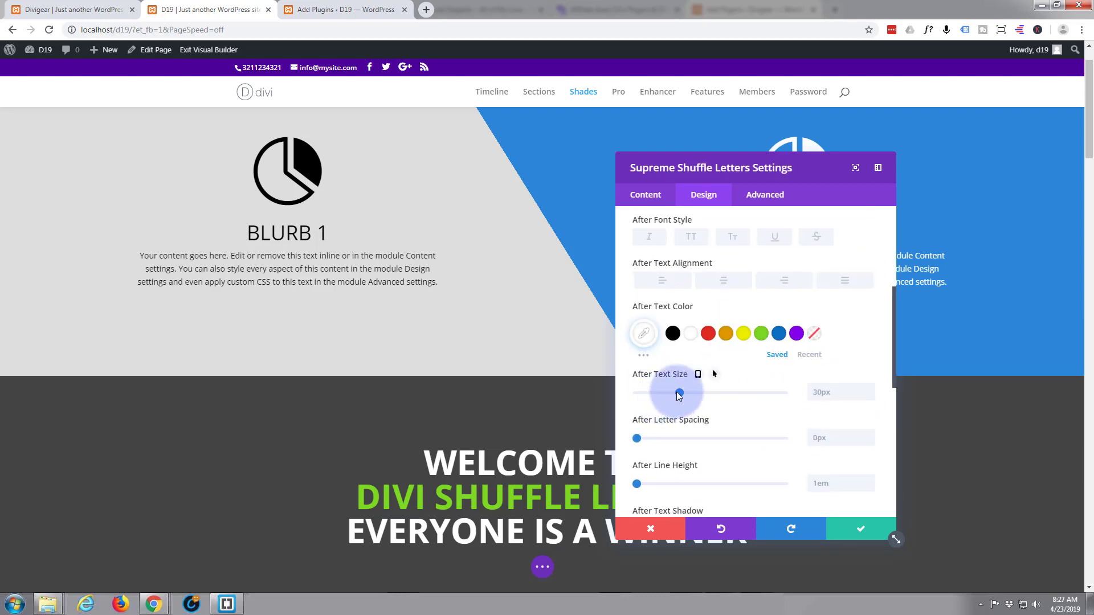
scroll(686, 335, up, 2)
scroll(731, 344, down, 1)
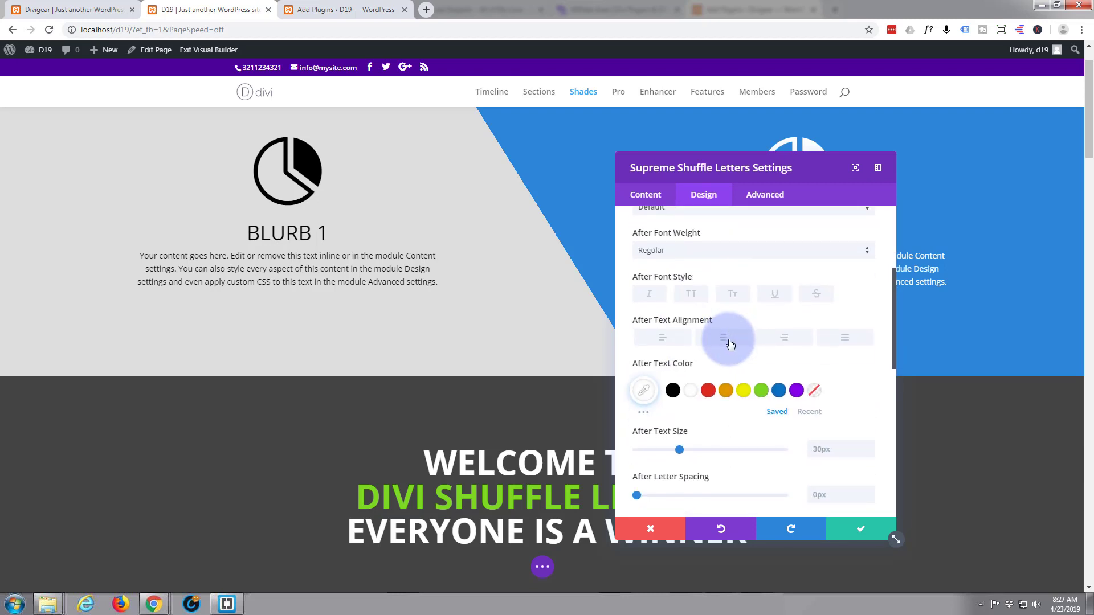
scroll(730, 344, down, 1)
click(678, 392)
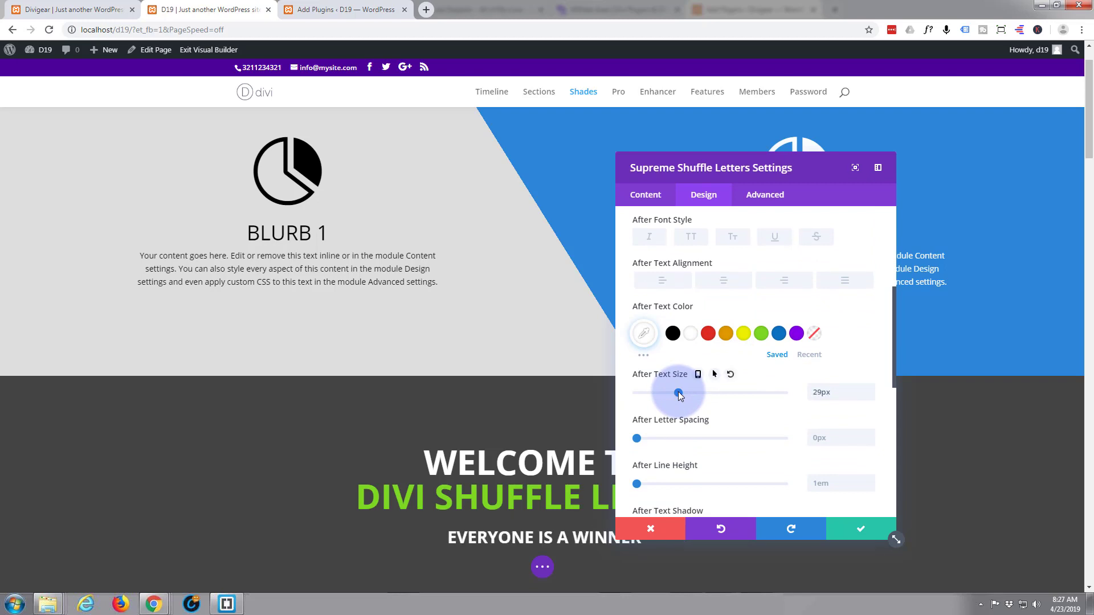
drag(679, 393, 678, 392)
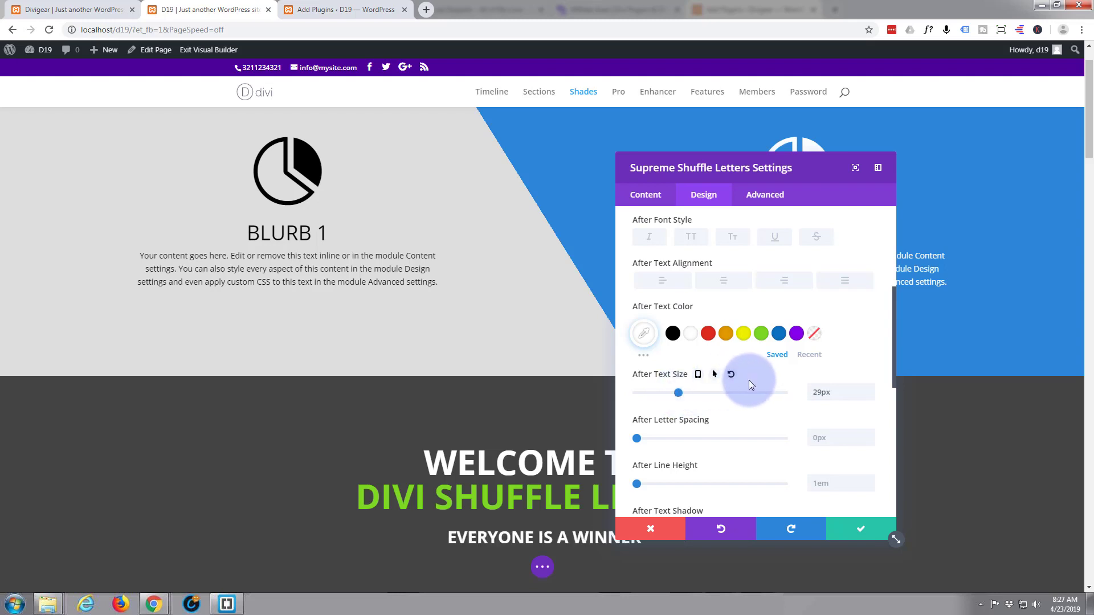
scroll(732, 386, up, 1)
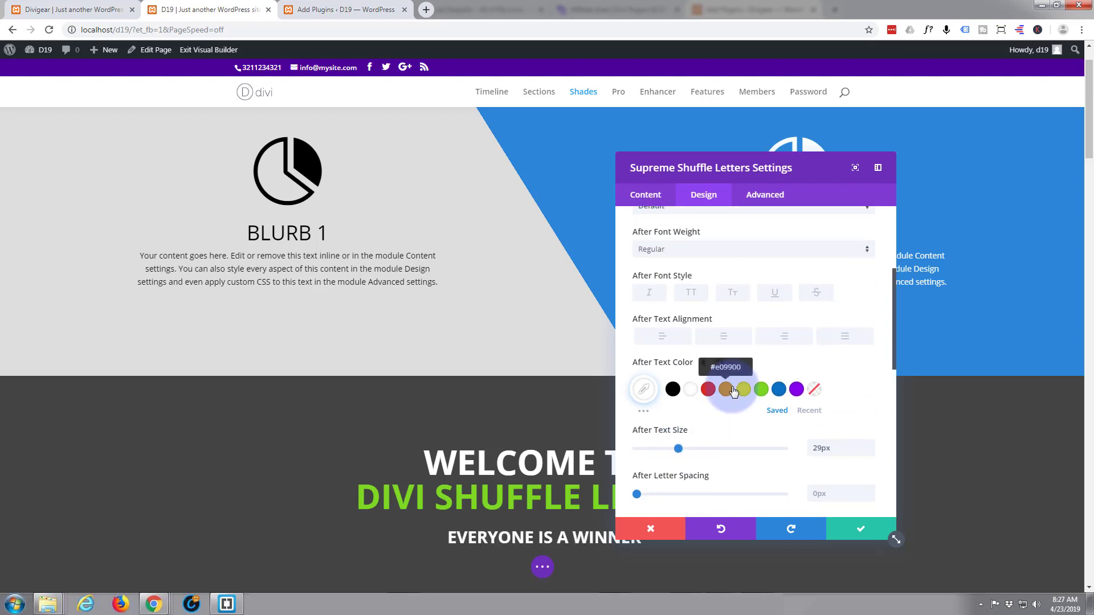
scroll(733, 391, down, 1)
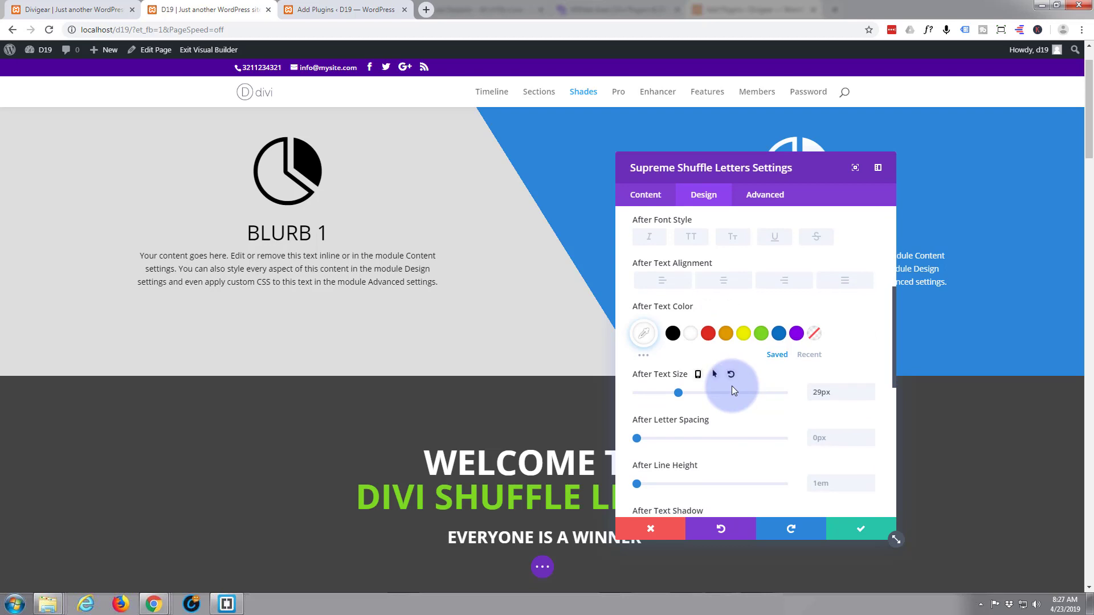
scroll(731, 385, up, 4)
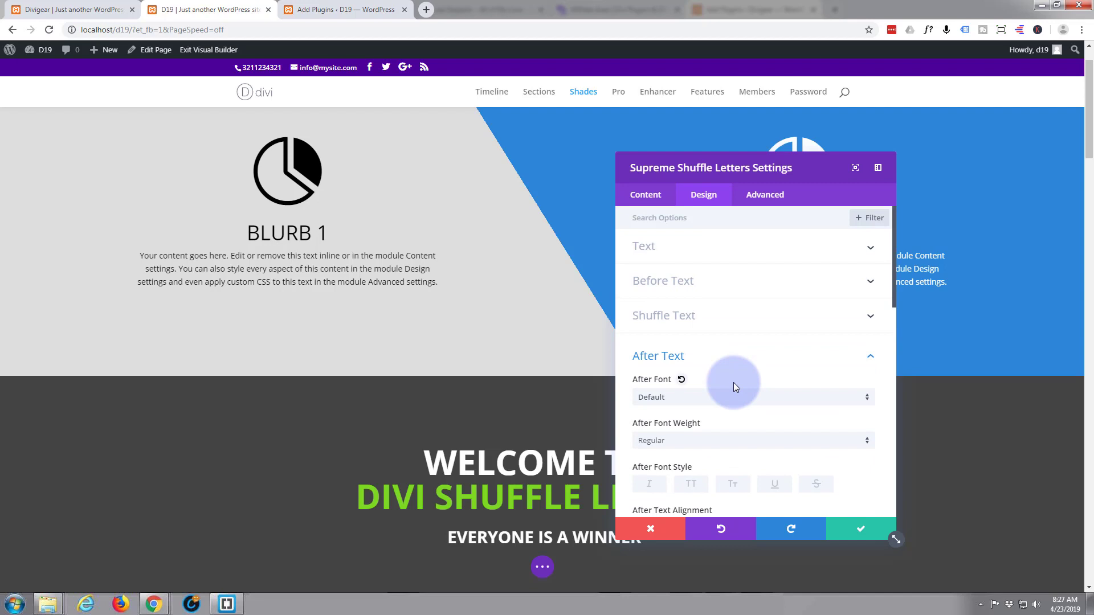
Reduce the 'WELCOME TO' before text size to 29px.
click(740, 279)
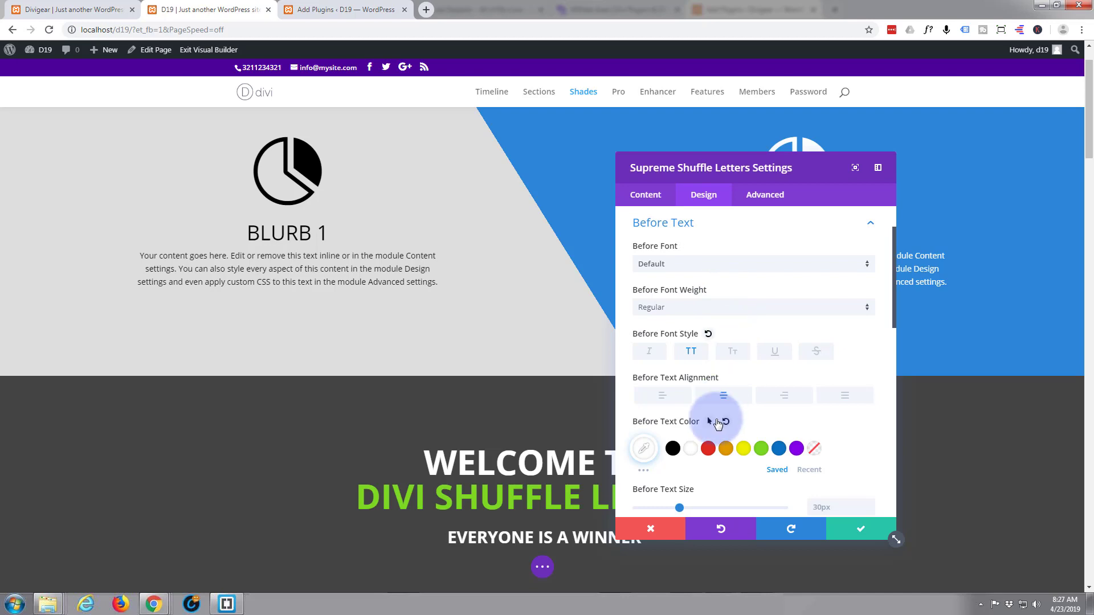
scroll(715, 407, down, 1)
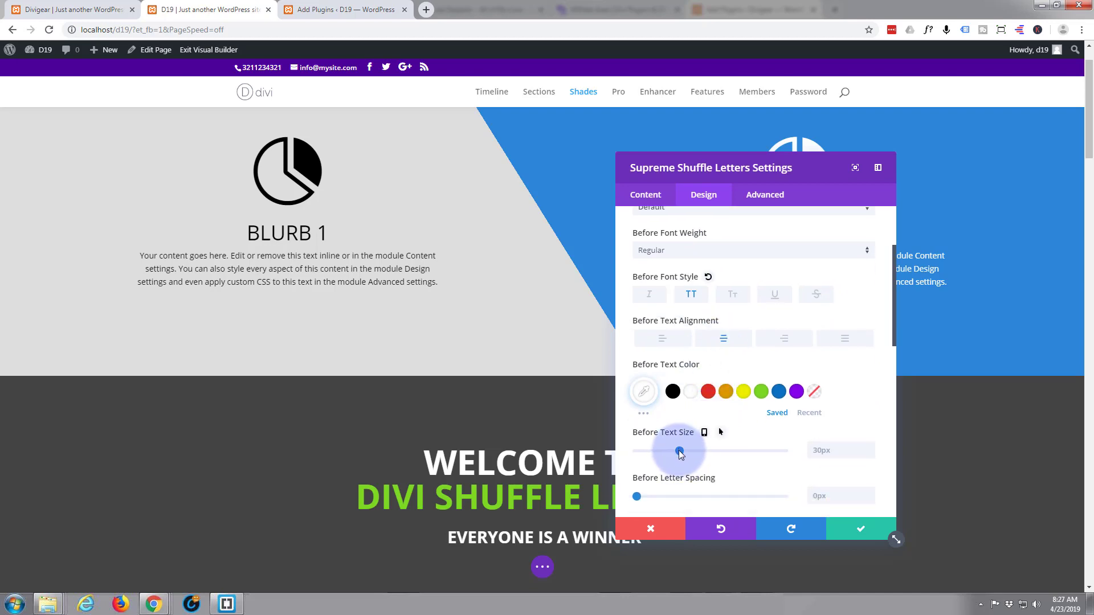
drag(680, 450, 678, 451)
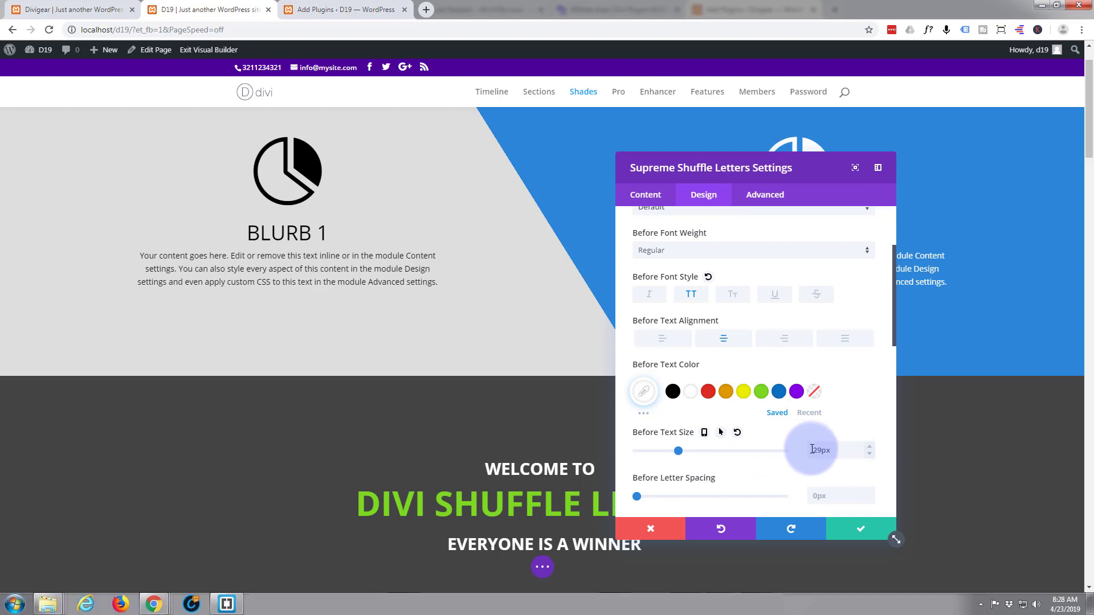
Set the shuffle text line height to 1.3em and save the module settings.
scroll(689, 393, down, 2)
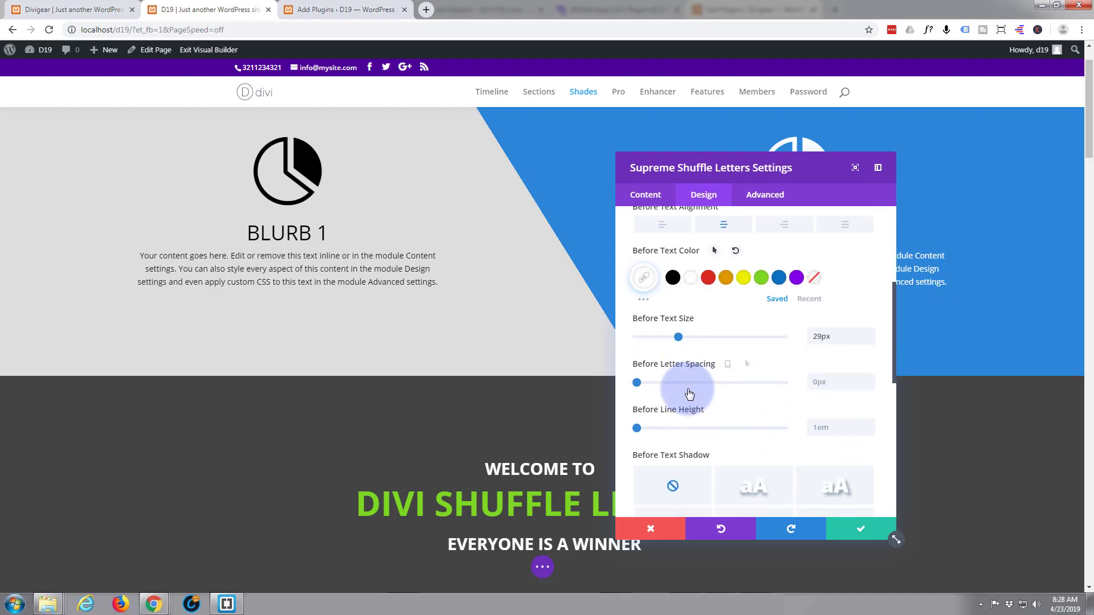
scroll(688, 393, down, 3)
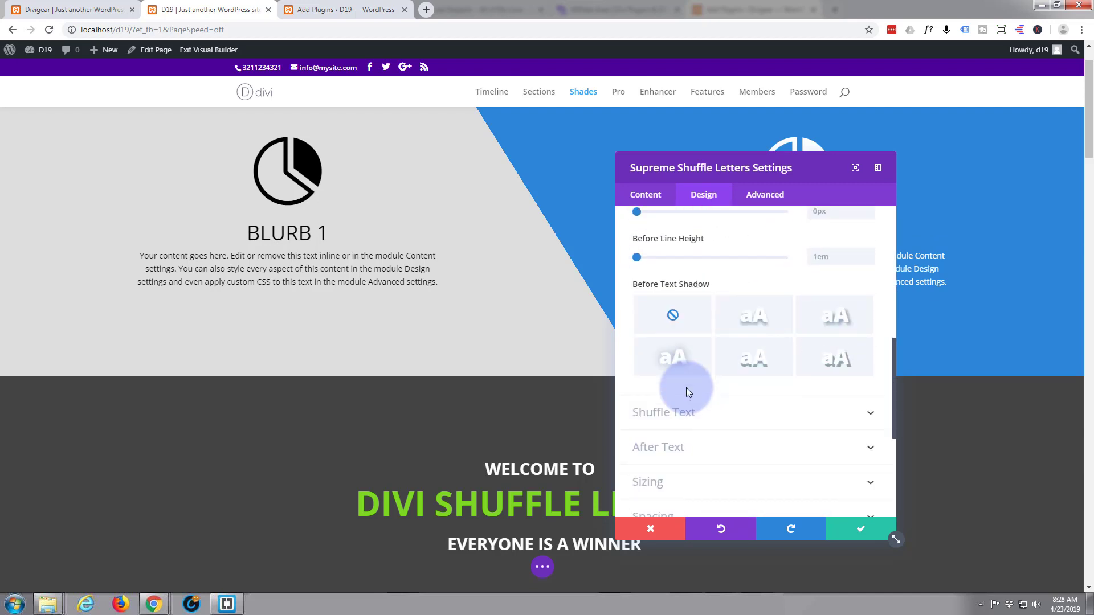
click(705, 412)
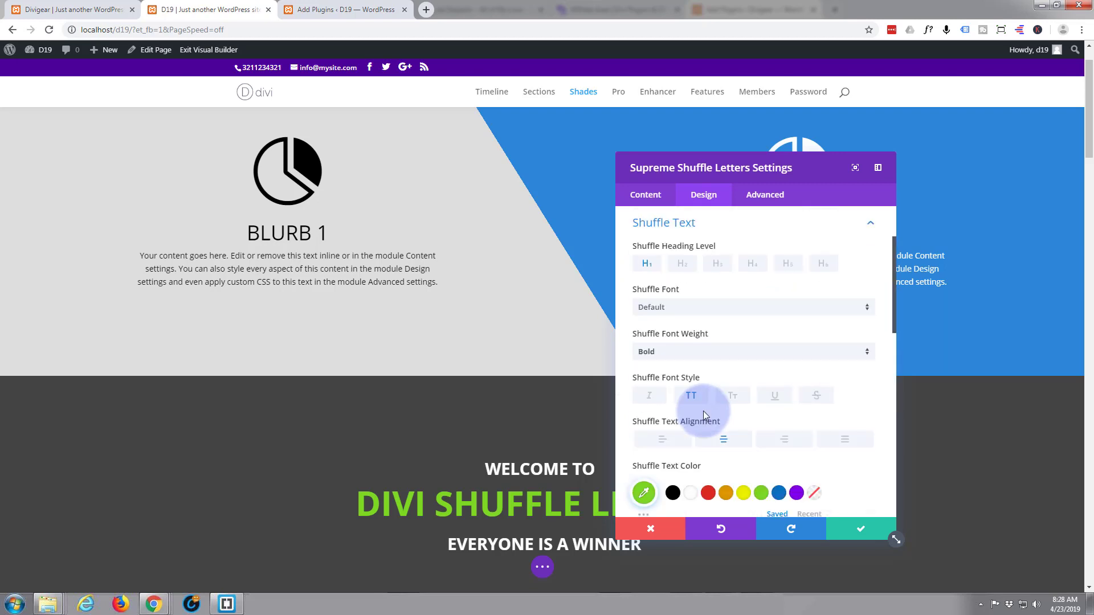
click(698, 397)
scroll(707, 393, down, 1)
scroll(706, 393, down, 3)
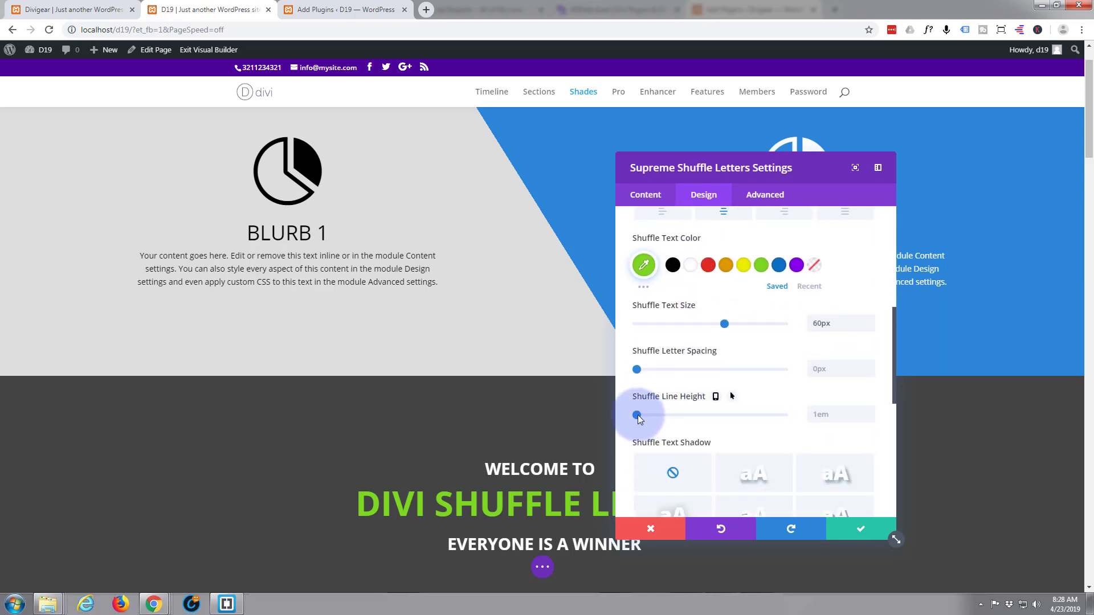
drag(637, 416, 656, 414)
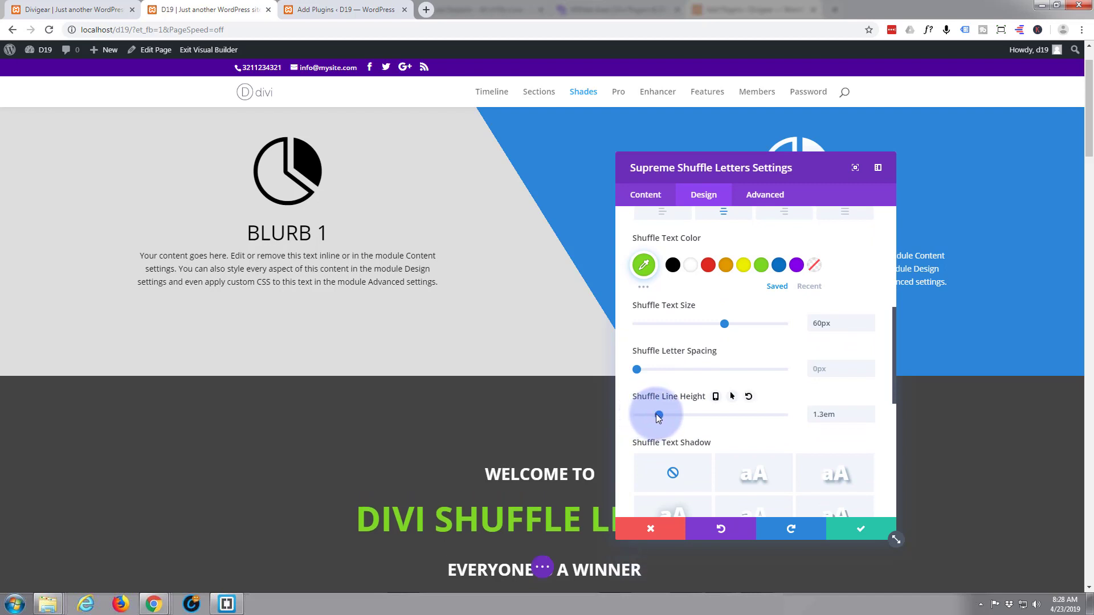
click(867, 529)
Increase the dark section's top padding and reduce its bottom padding.
scroll(860, 474, down, 2)
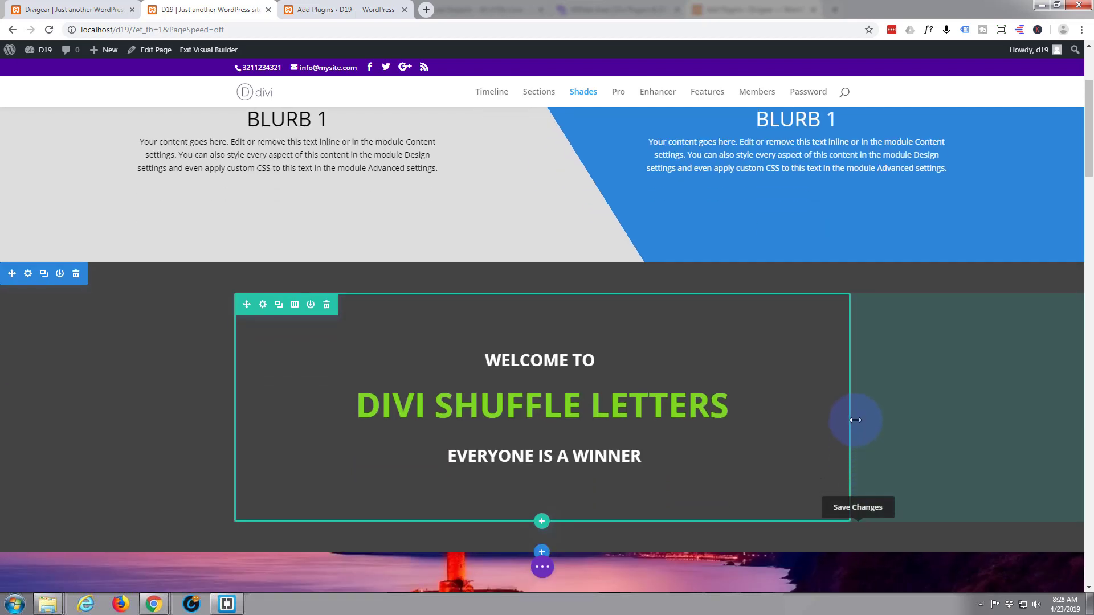
drag(656, 267, 657, 232)
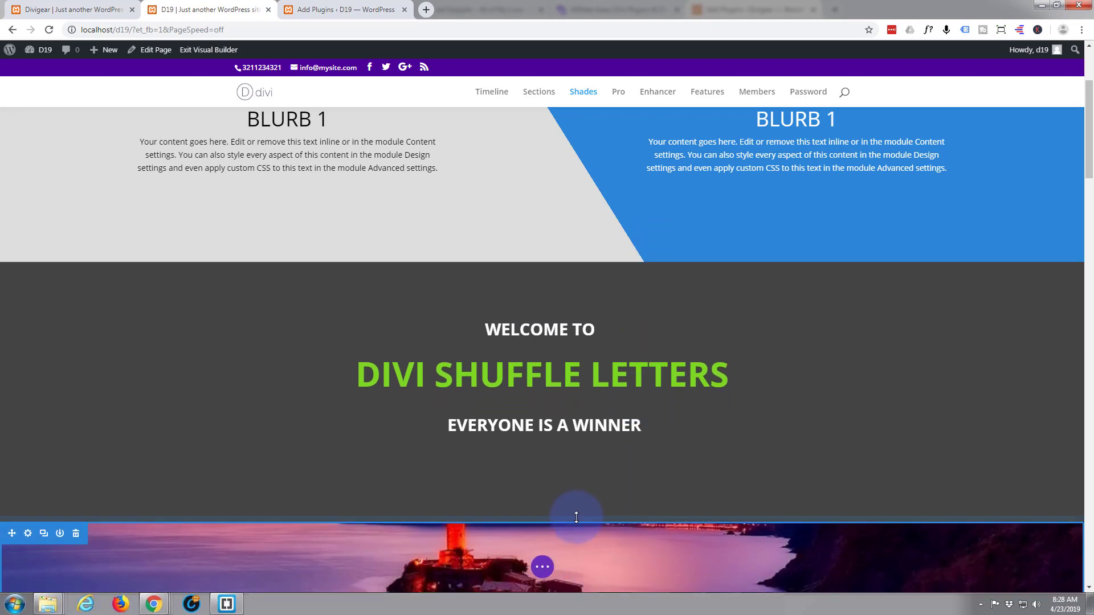
drag(577, 514, 581, 486)
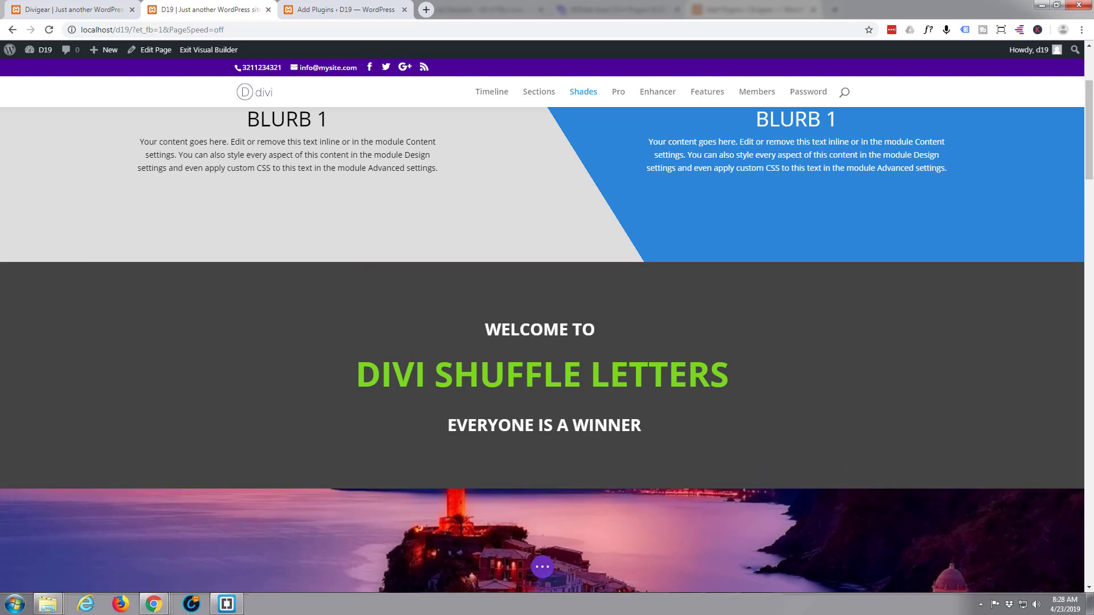
Save the page and exit the Visual Builder to the live page.
click(544, 568)
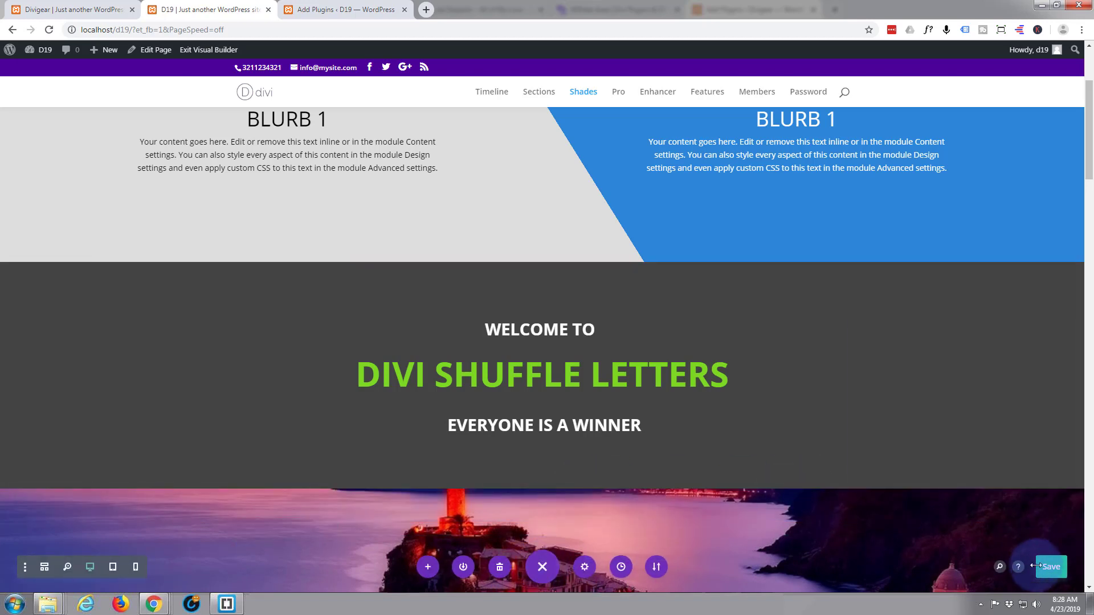
click(1054, 572)
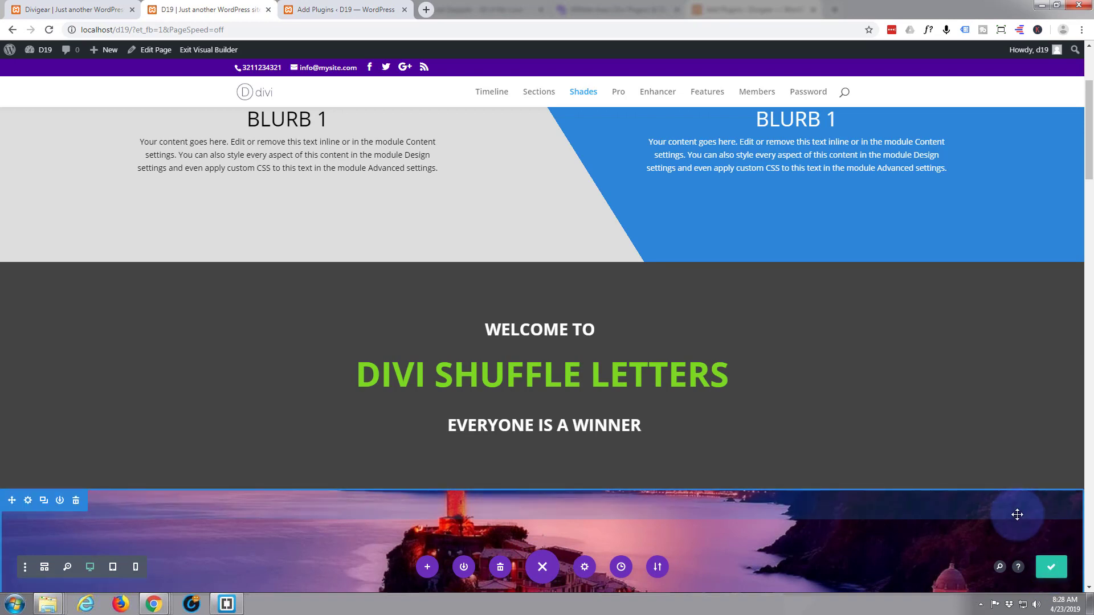
click(215, 51)
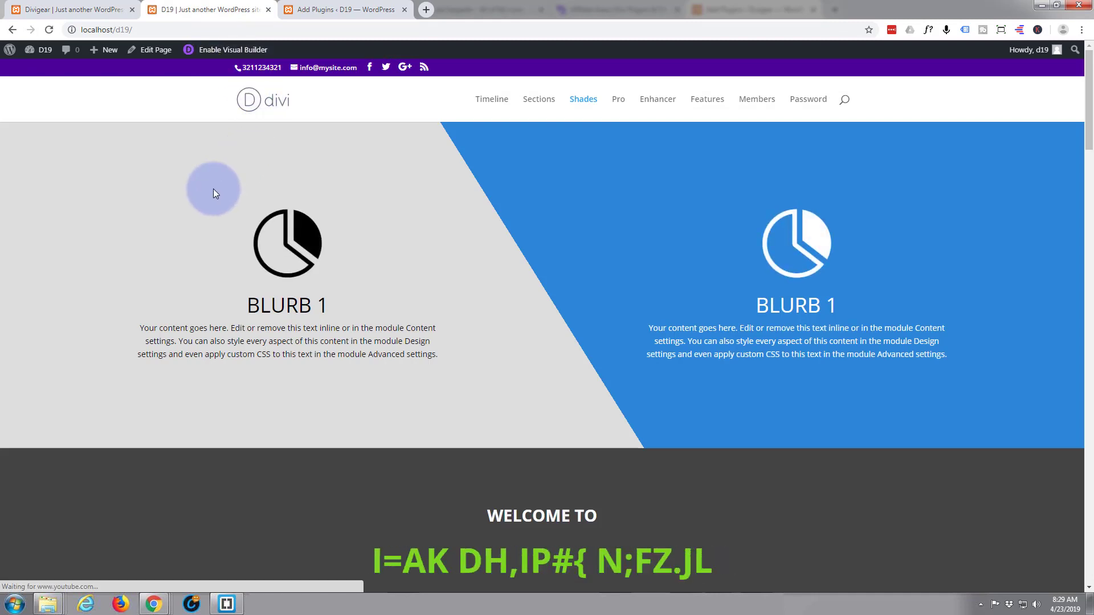
On the live page, scroll to the section and reload twice to replay the shuffle animation.
scroll(213, 189, down, 1)
scroll(203, 163, down, 2)
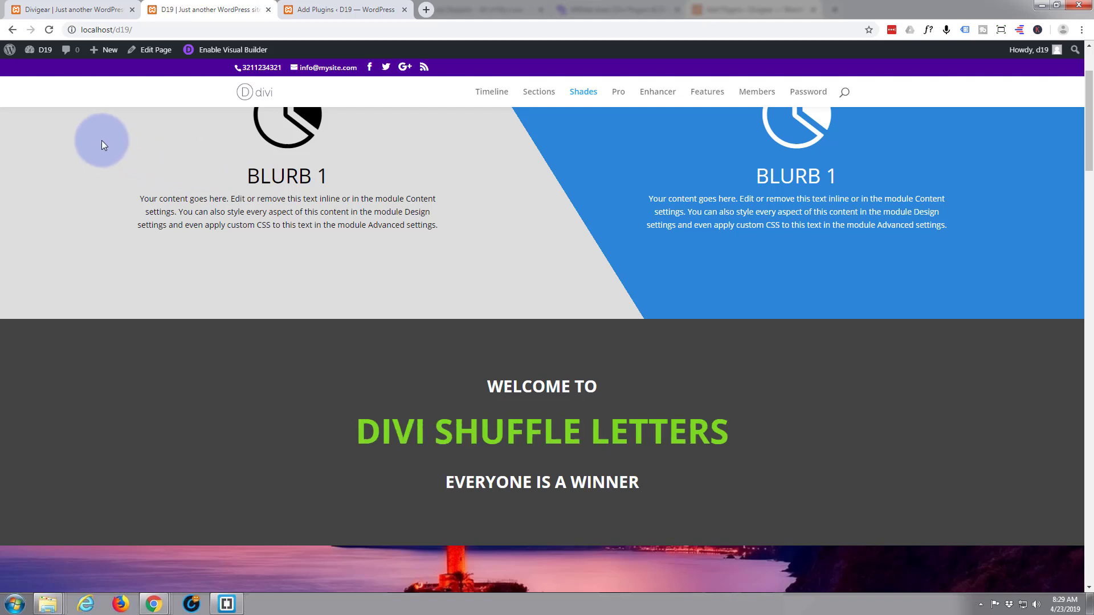
click(48, 30)
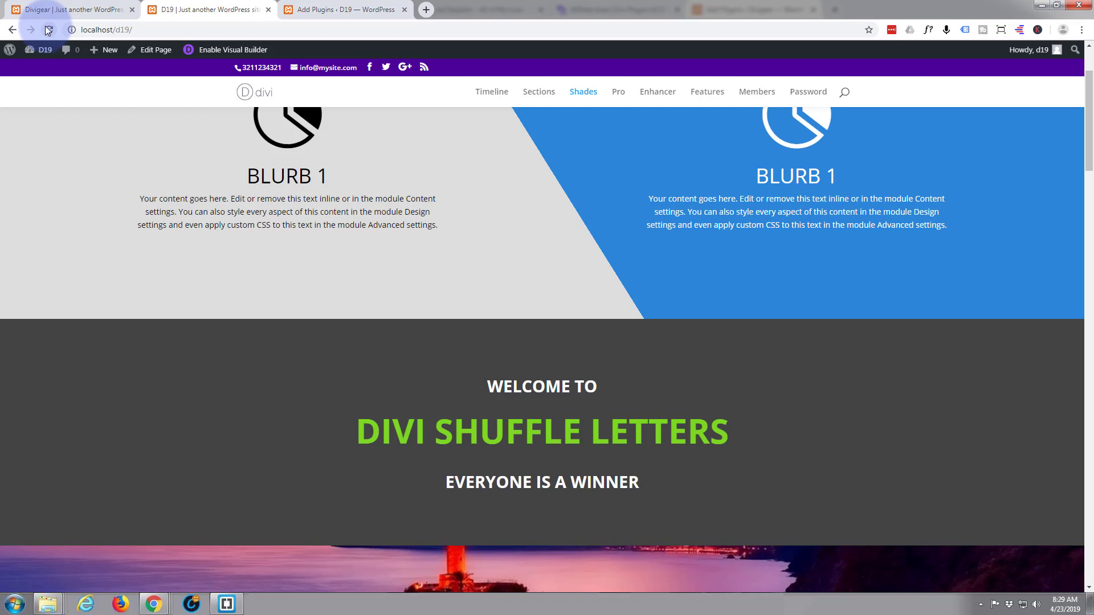
click(48, 29)
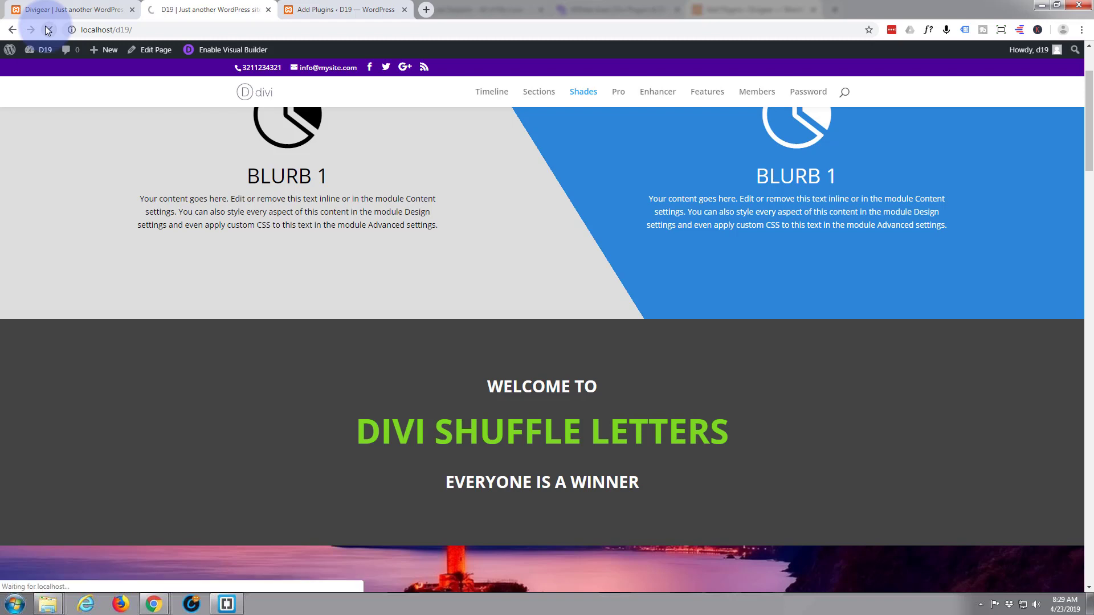